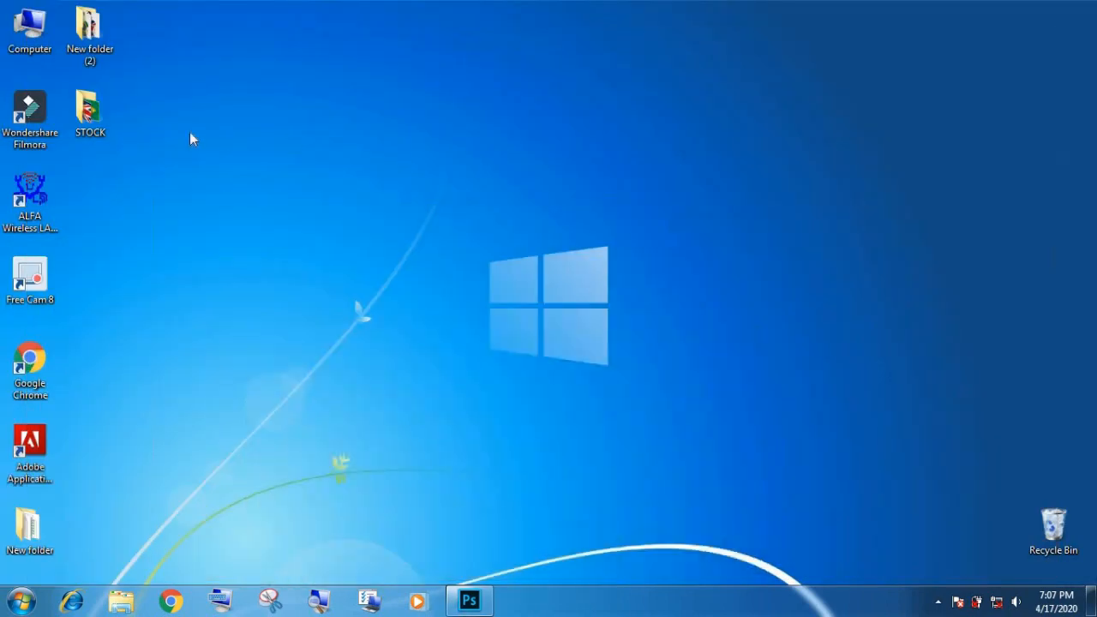
- Open the photo of the man in the navy T-shirt from the STOCK folder in Photoshop
double_click(112, 116)
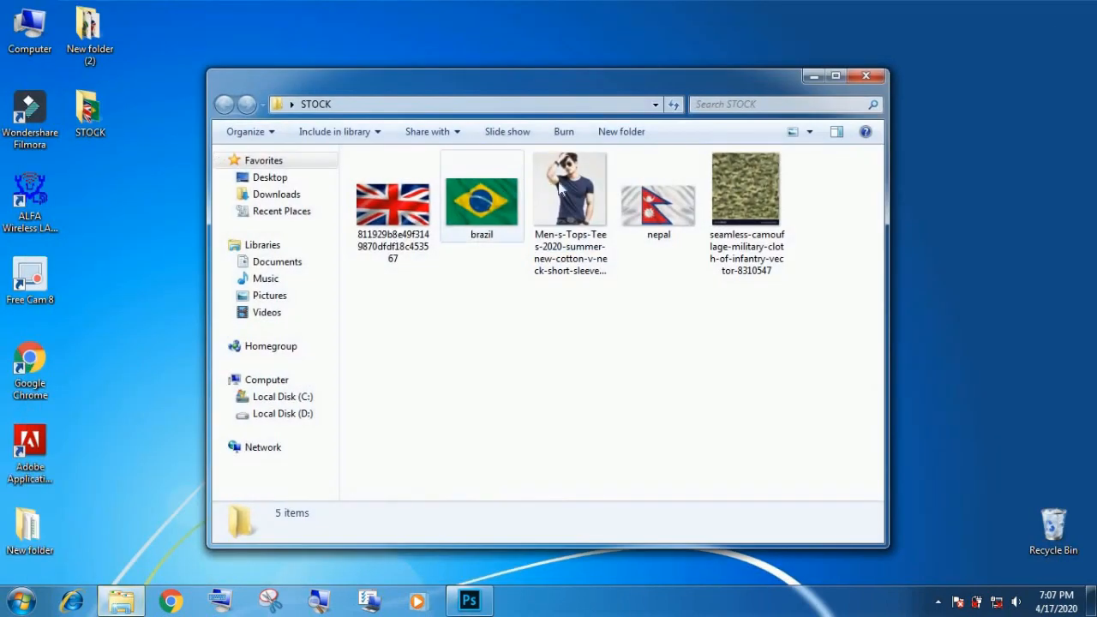
drag(559, 188, 548, 417)
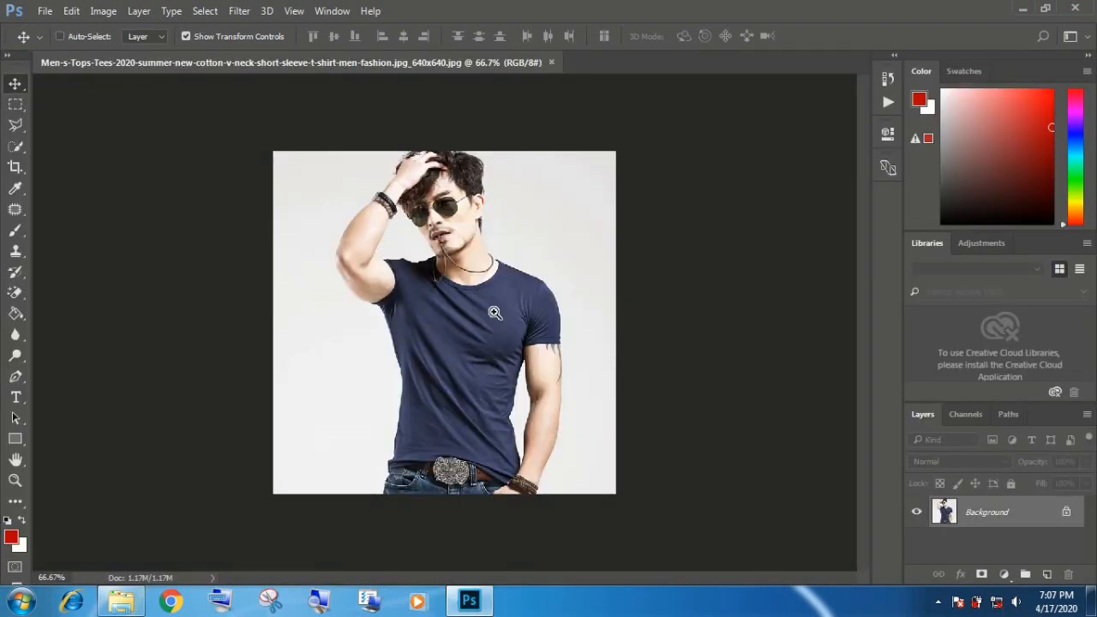
- Select the whole navy T-shirt with the Quick Selection tool
ctrl+click(495, 312)
drag(471, 265, 520, 249)
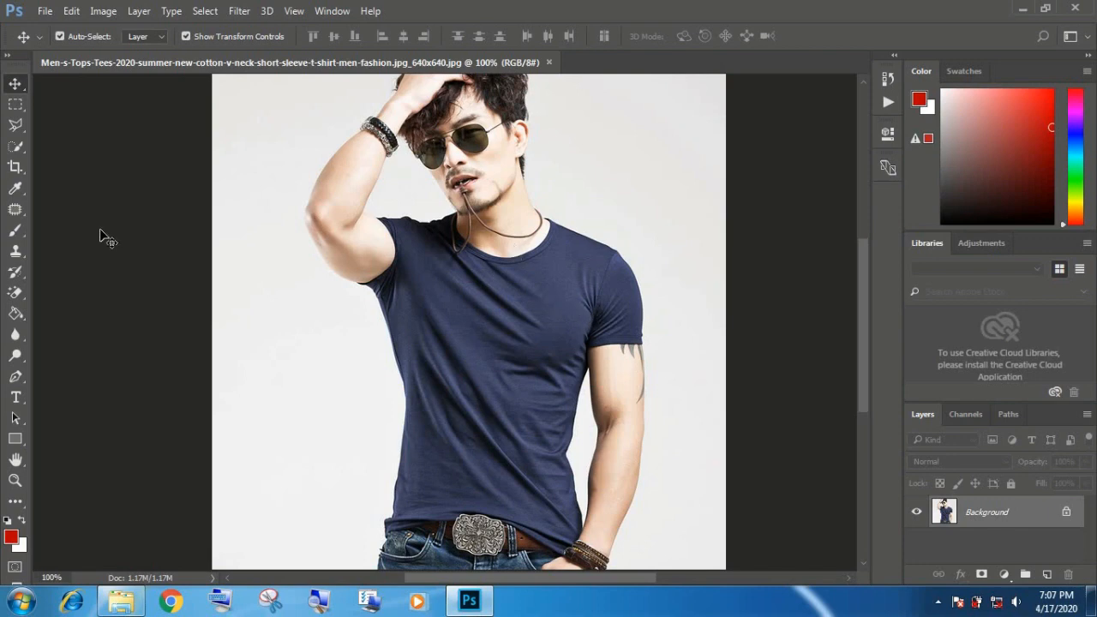
click(15, 146)
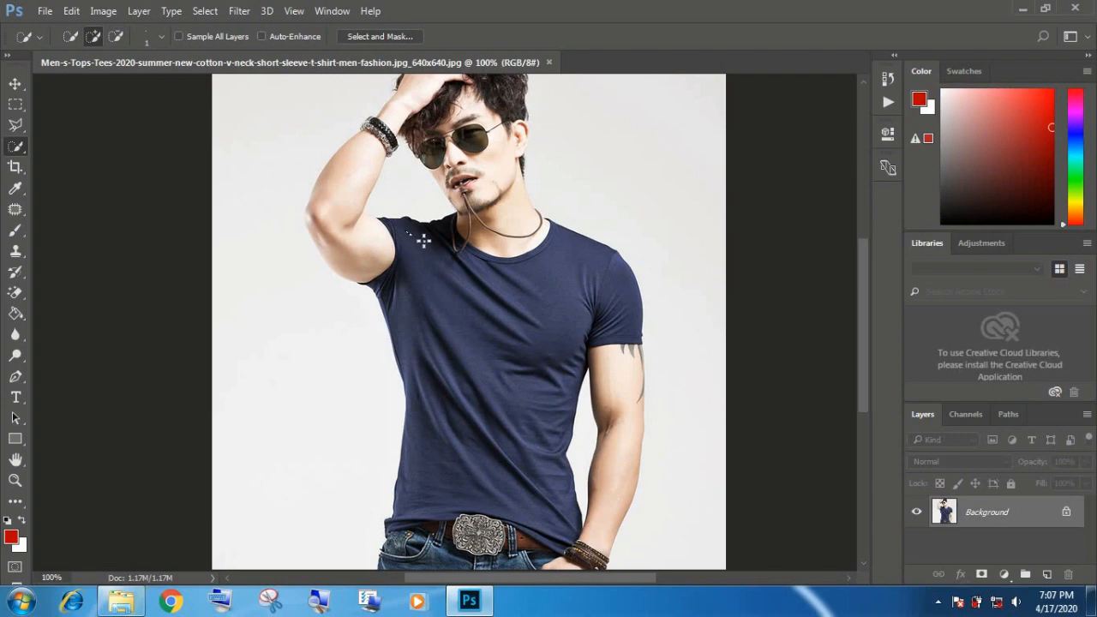
drag(448, 273, 507, 300)
drag(564, 259, 563, 251)
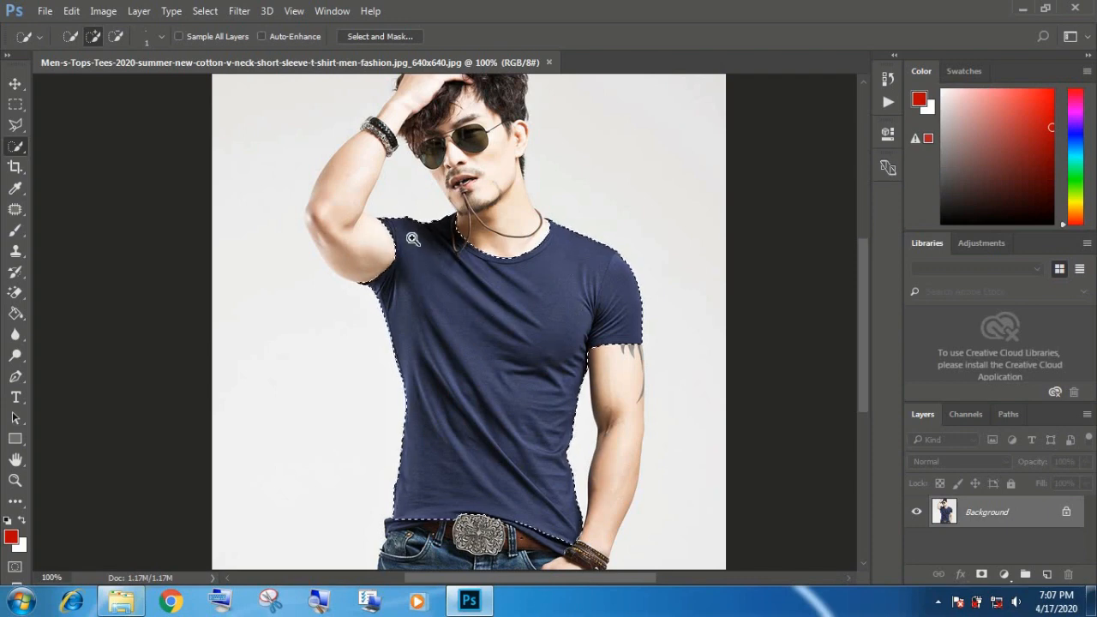
- Refine the selection along the shirt hem between the jeans pocket and the belt buckle, adding missed fabric and excluding the belt and jeans
ctrl+click(395, 518)
ctrl+click(395, 517)
drag(395, 517, 445, 349)
ctrl+click(443, 371)
mouse_move(521, 355)
mouse_down()
mouse_move(427, 381)
mouse_move(661, 388)
mouse_up()
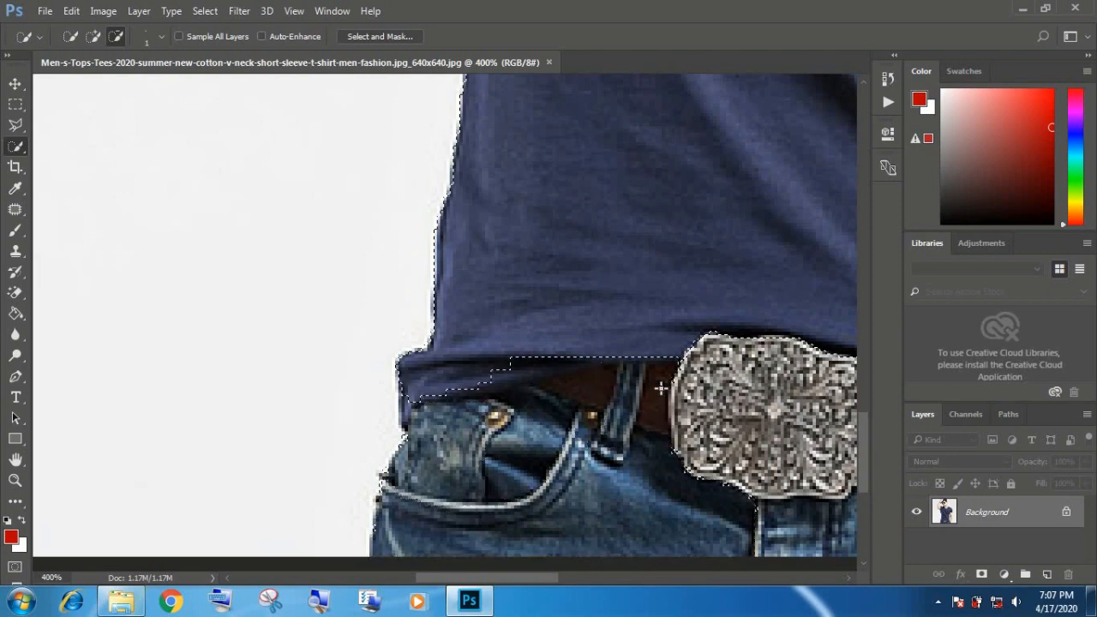
click(565, 367)
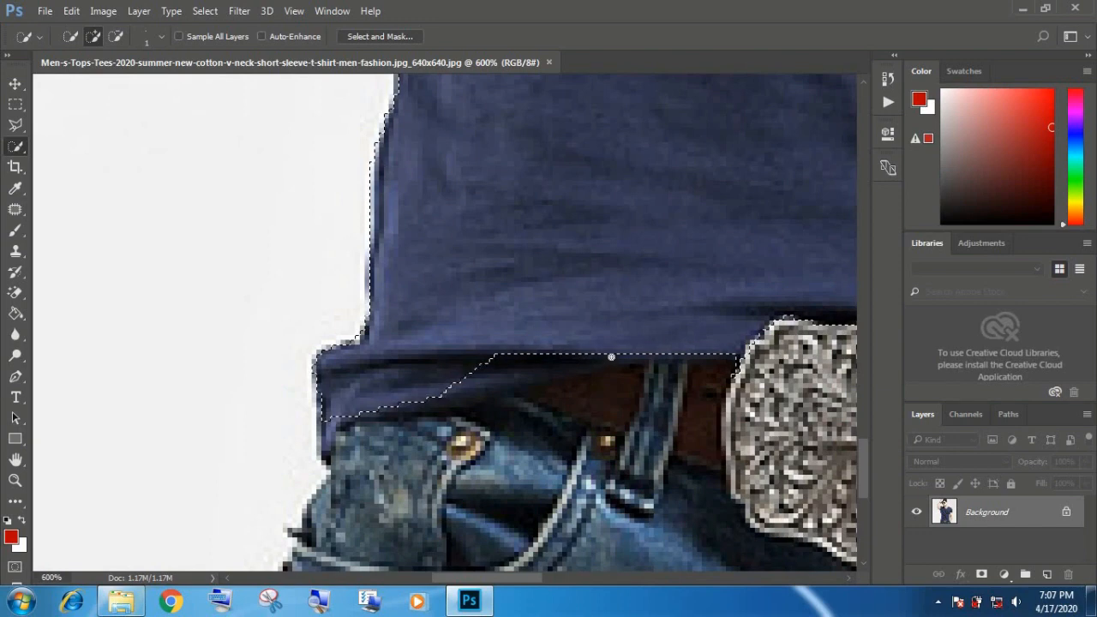
alt+drag(523, 392, 600, 385)
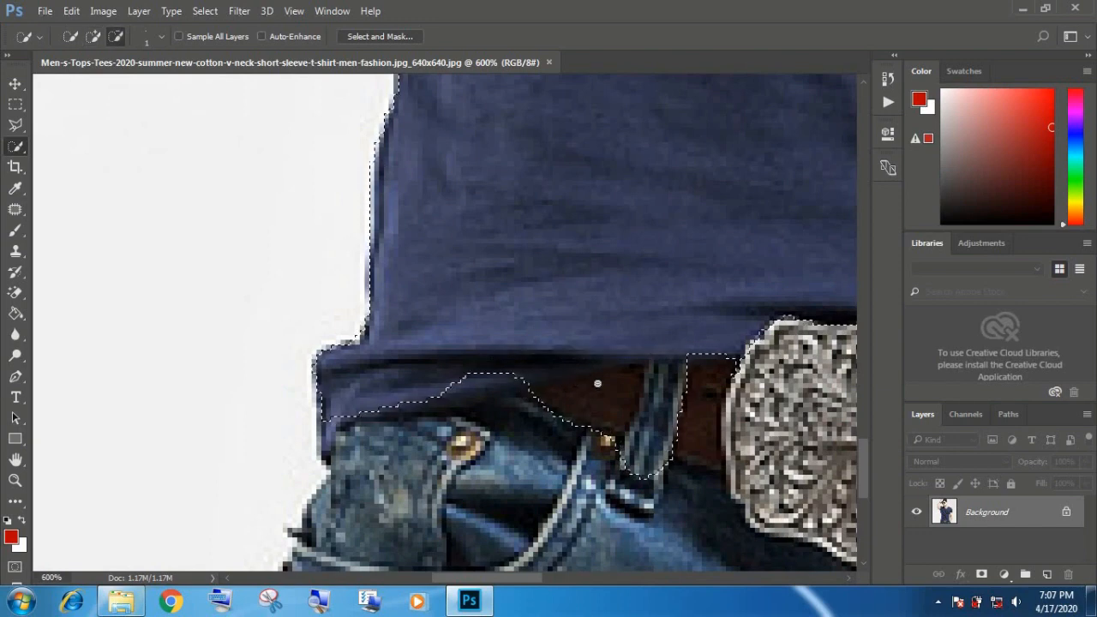
drag(479, 372, 462, 380)
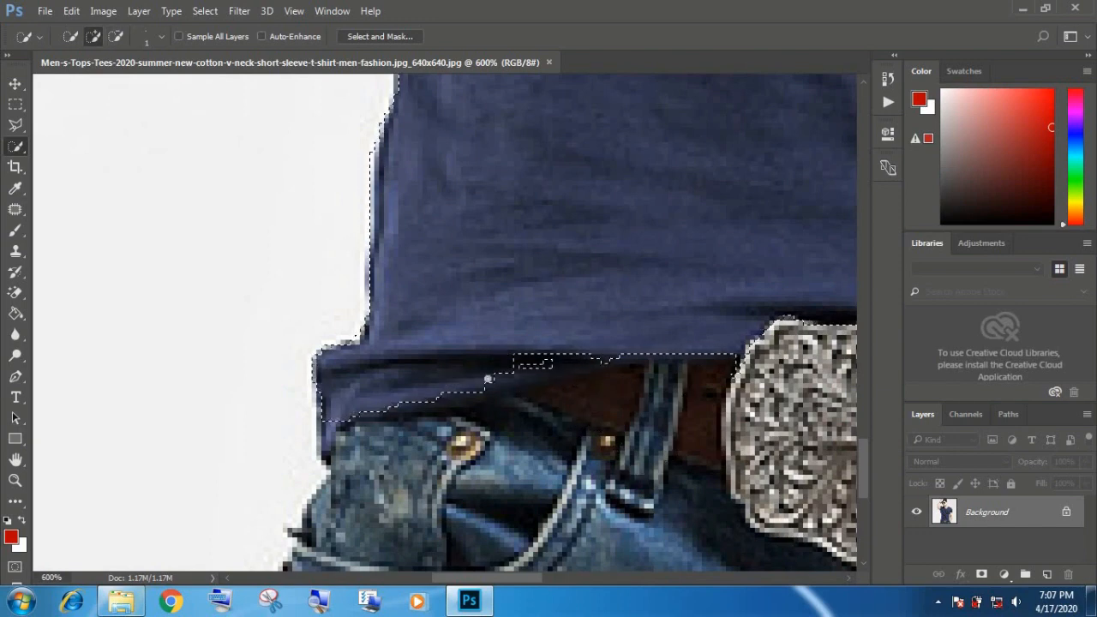
mouse_move(547, 368)
mouse_down()
mouse_move(587, 362)
mouse_move(581, 355)
mouse_up()
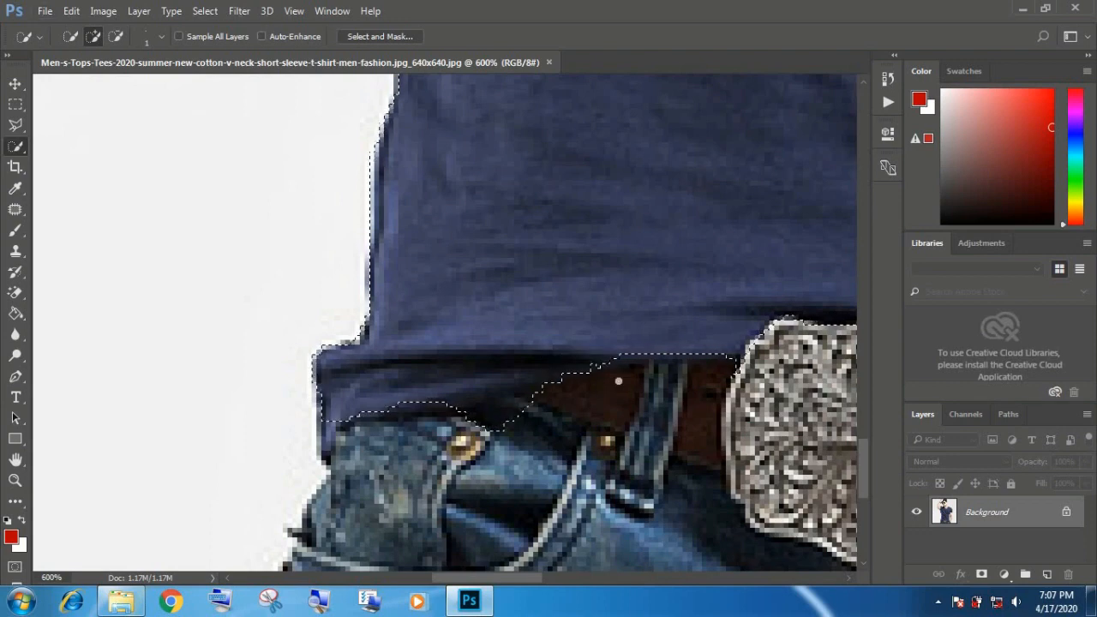
- Add the hem fold between the belt buckle and the wrist bracelet to the selection and subtract the belt and jeans below it
drag(731, 348, 190, 385)
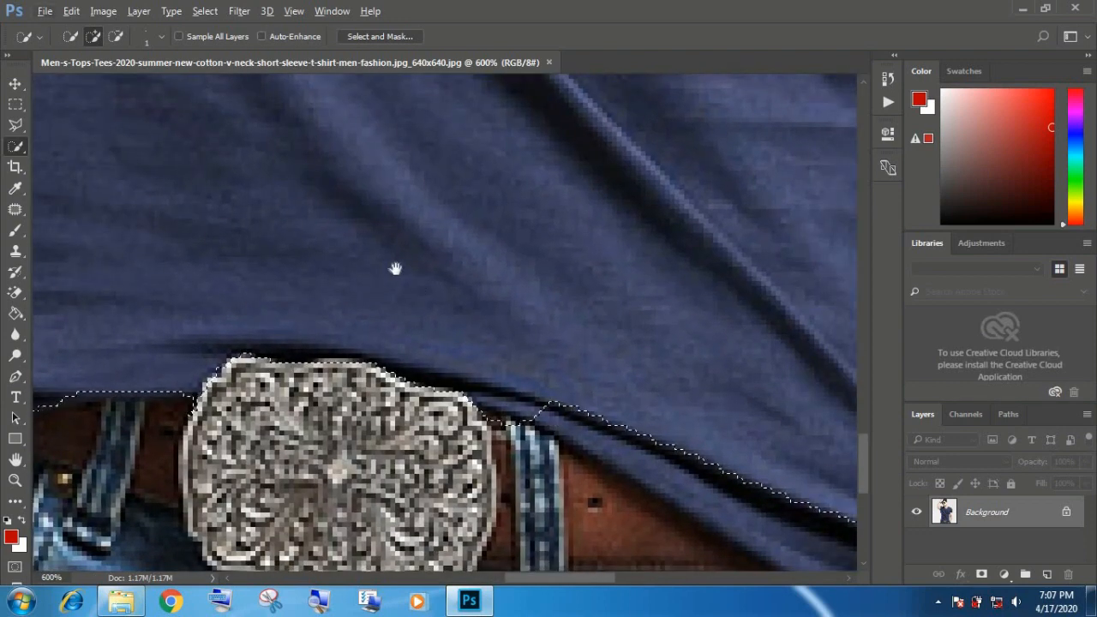
drag(395, 269, 177, 96)
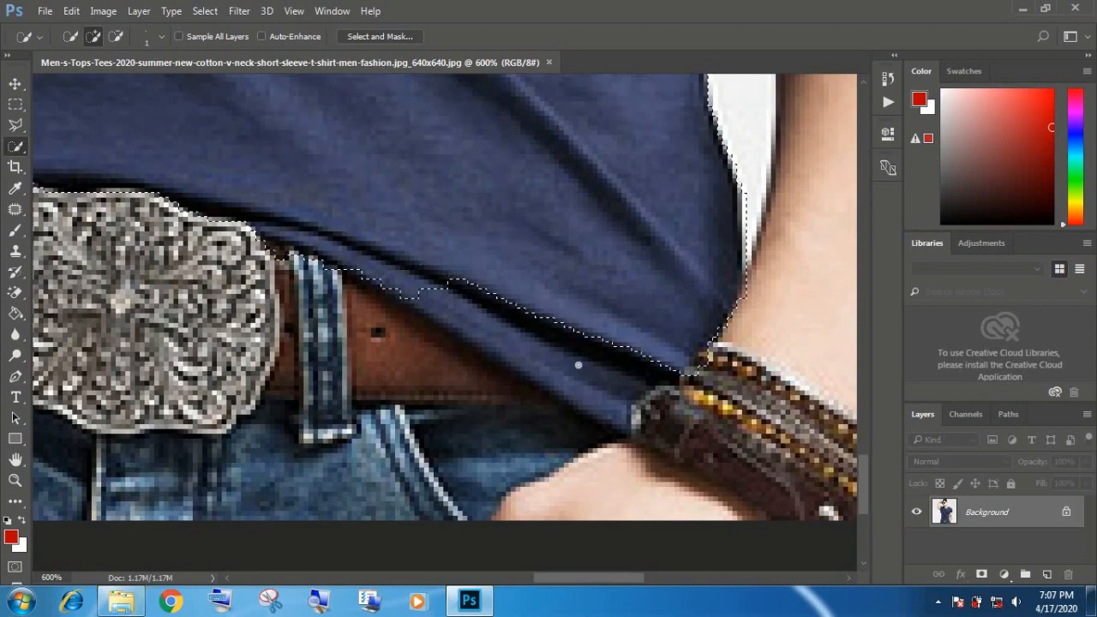
drag(595, 368, 539, 334)
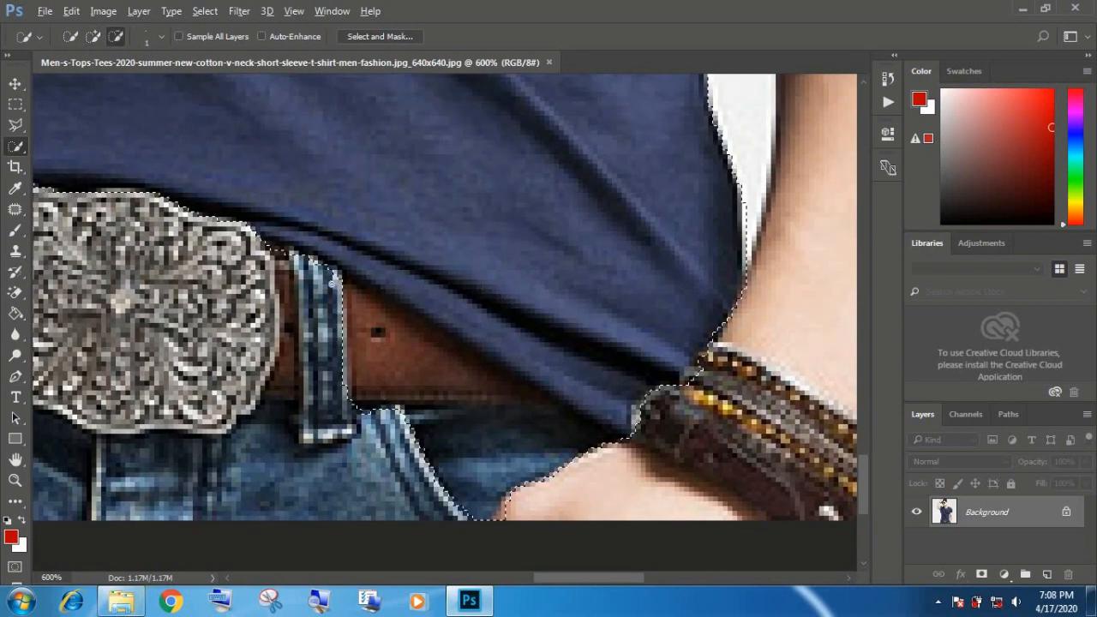
drag(355, 297, 425, 336)
drag(493, 378, 517, 462)
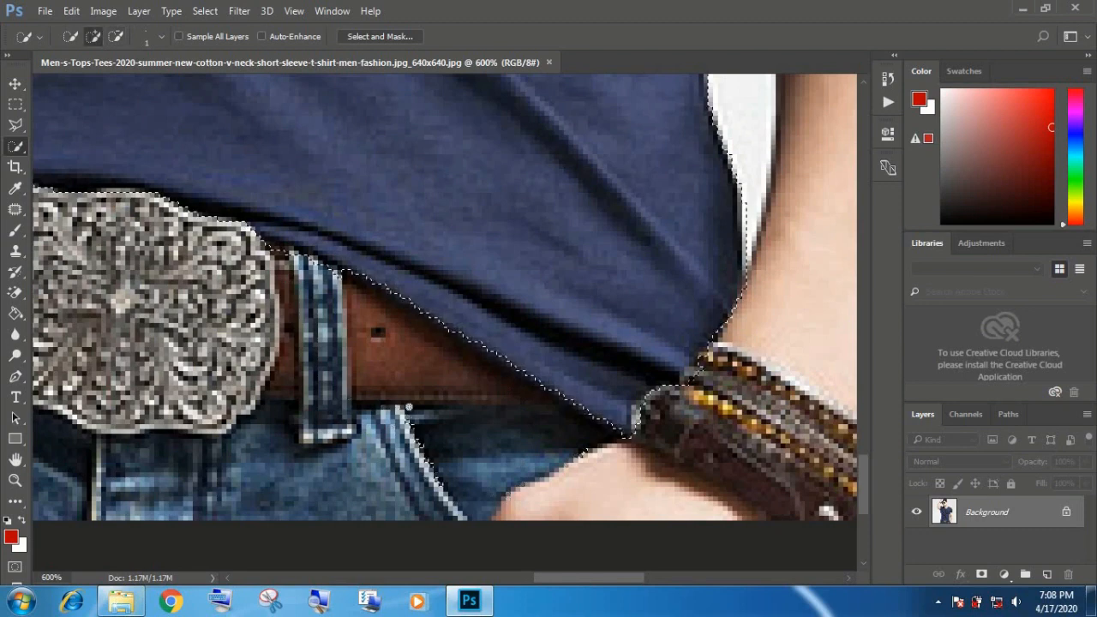
drag(399, 420, 535, 452)
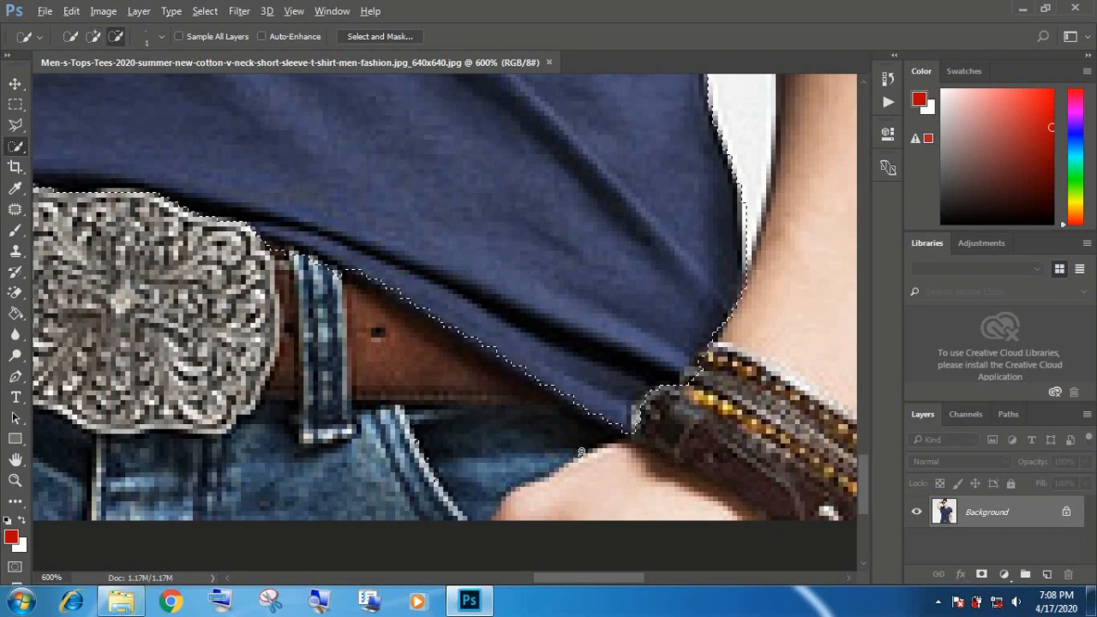
key(alt+space)
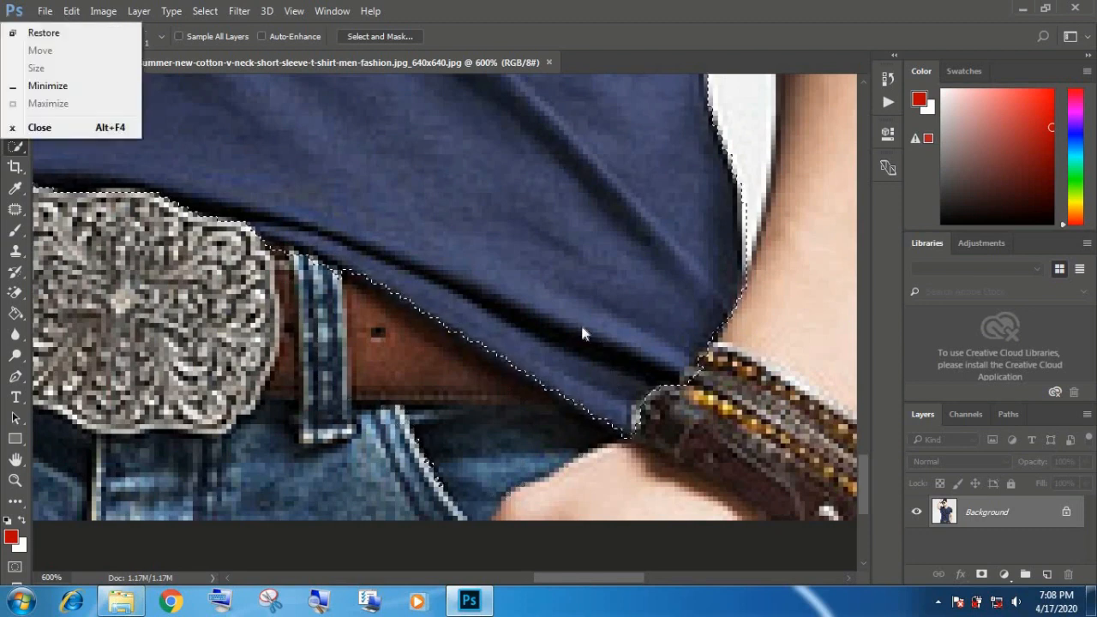
- Check the selection edge around the shirt's collar, neckline and shoulders at close range
alt+click(543, 202)
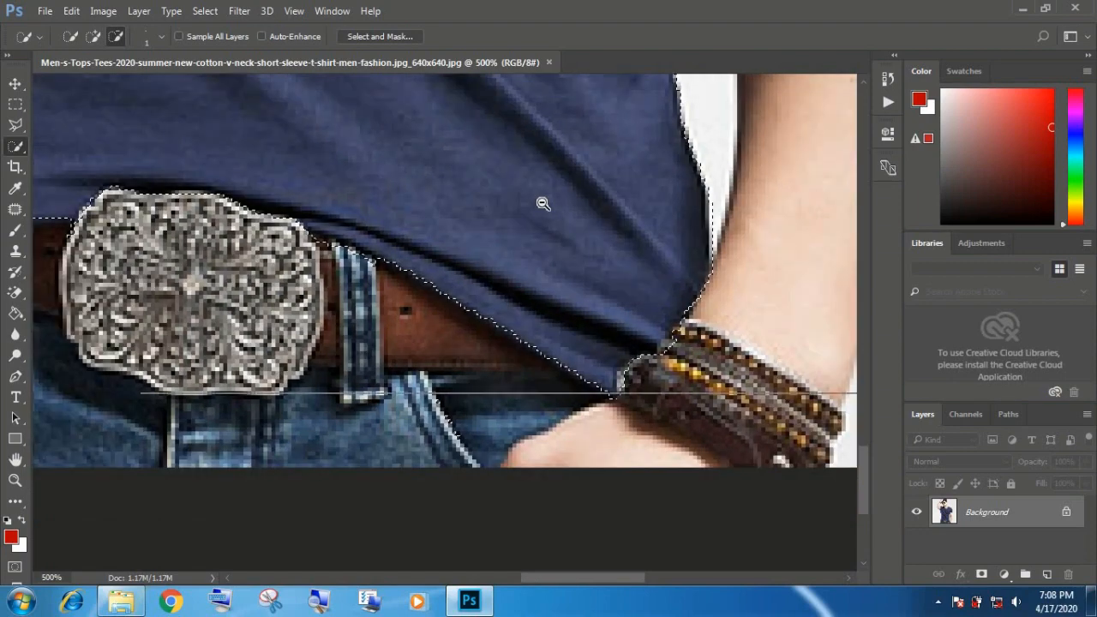
alt+click(544, 204)
alt+click(543, 203)
alt+click(544, 203)
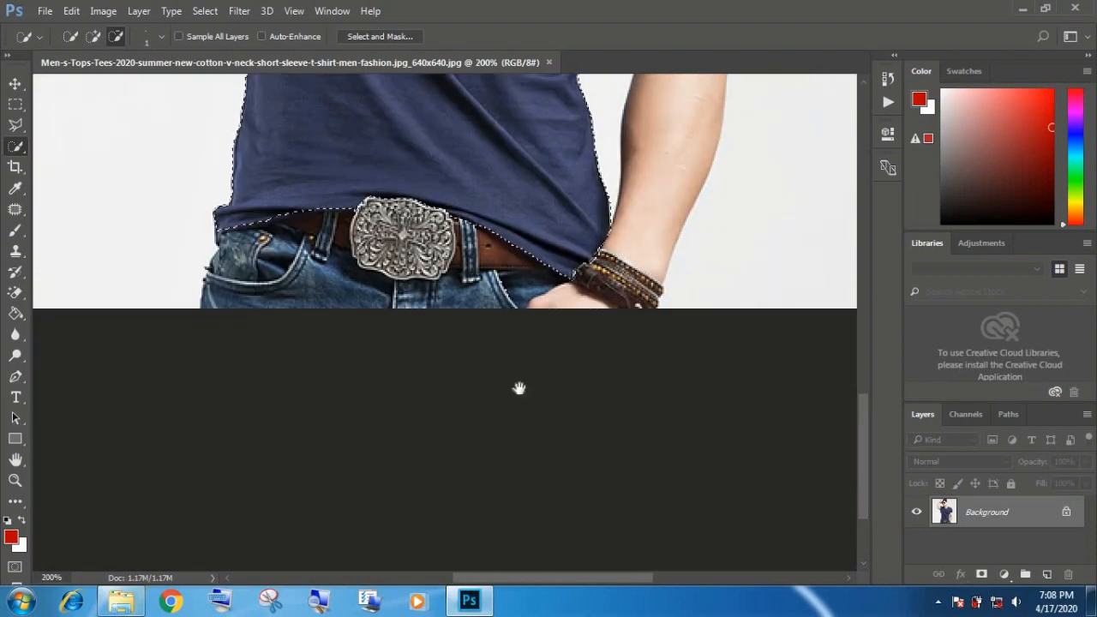
drag(520, 386, 570, 527)
drag(539, 289, 571, 457)
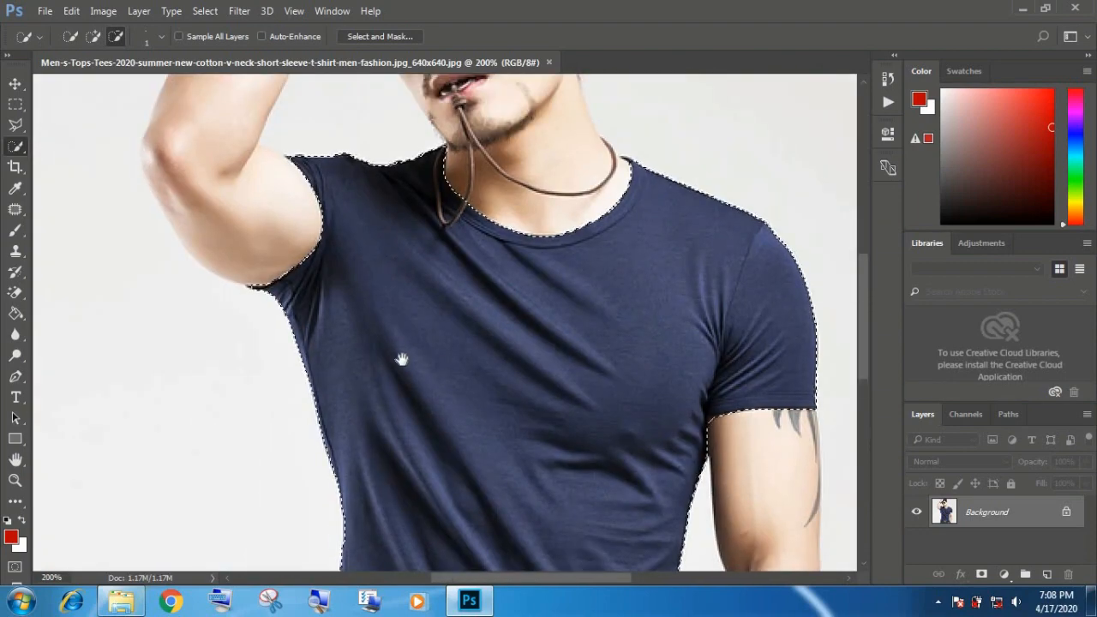
click(576, 206)
click(619, 164)
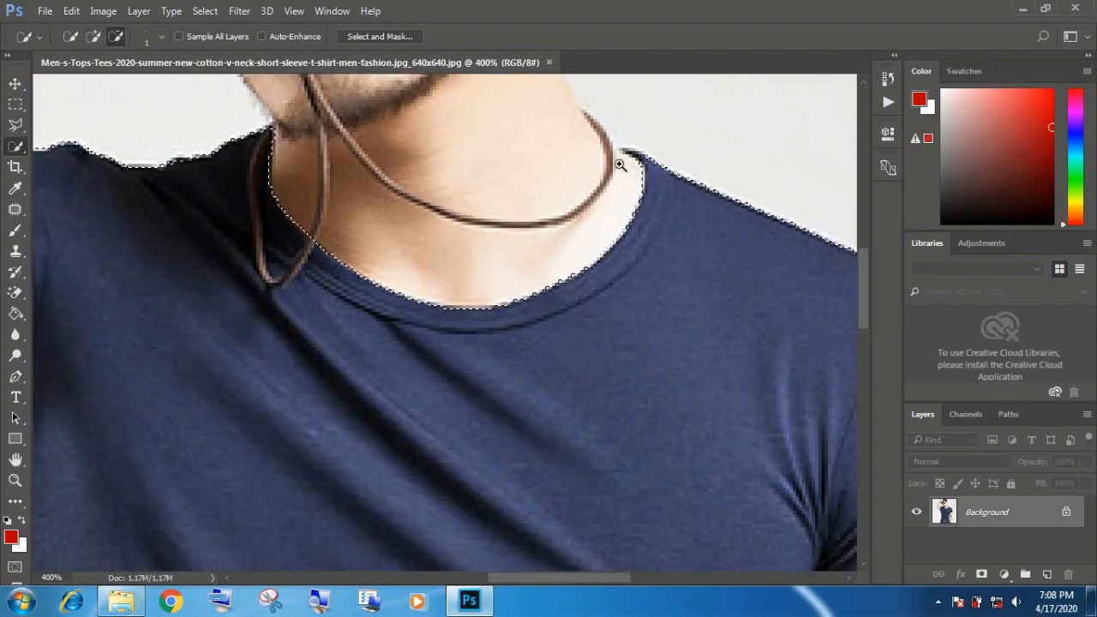
click(620, 165)
drag(605, 262, 531, 411)
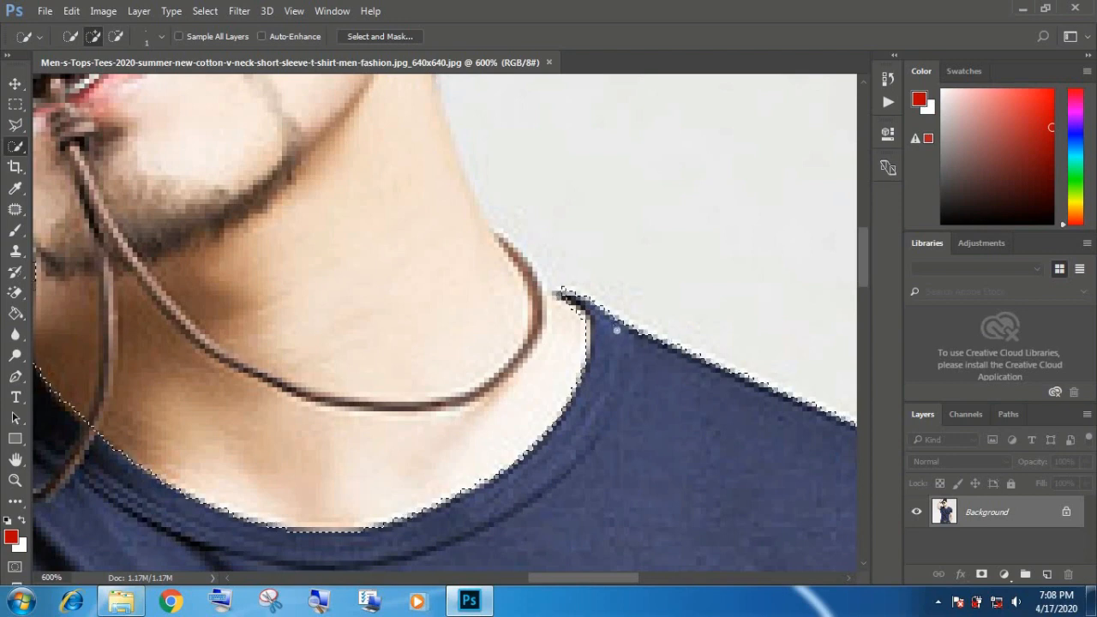
drag(472, 323, 723, 274)
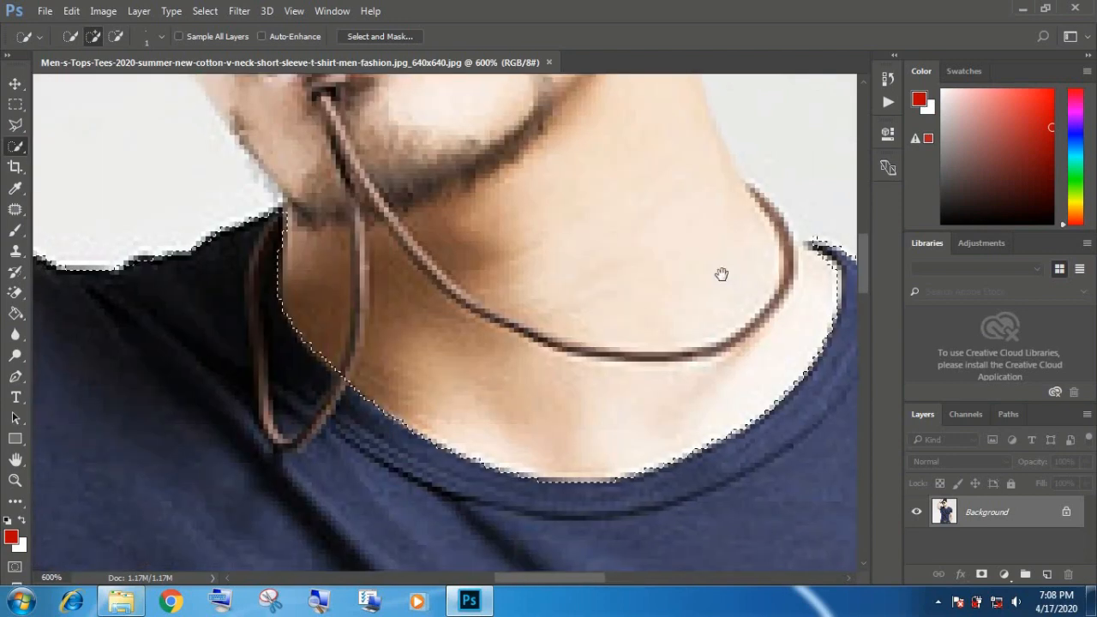
- Copy the selected T-shirt to a new layer with Layer Via Copy and check the cutout without the Background
alt+click(526, 356)
alt+click(526, 355)
alt+click(526, 355)
alt+click(526, 356)
alt+click(526, 356)
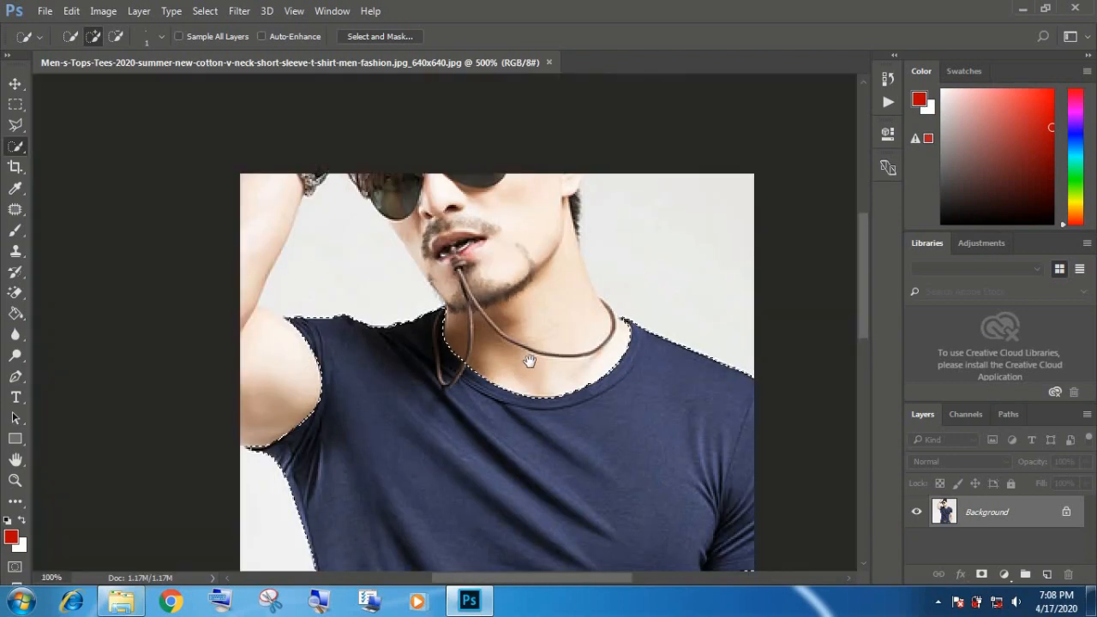
drag(546, 399, 525, 297)
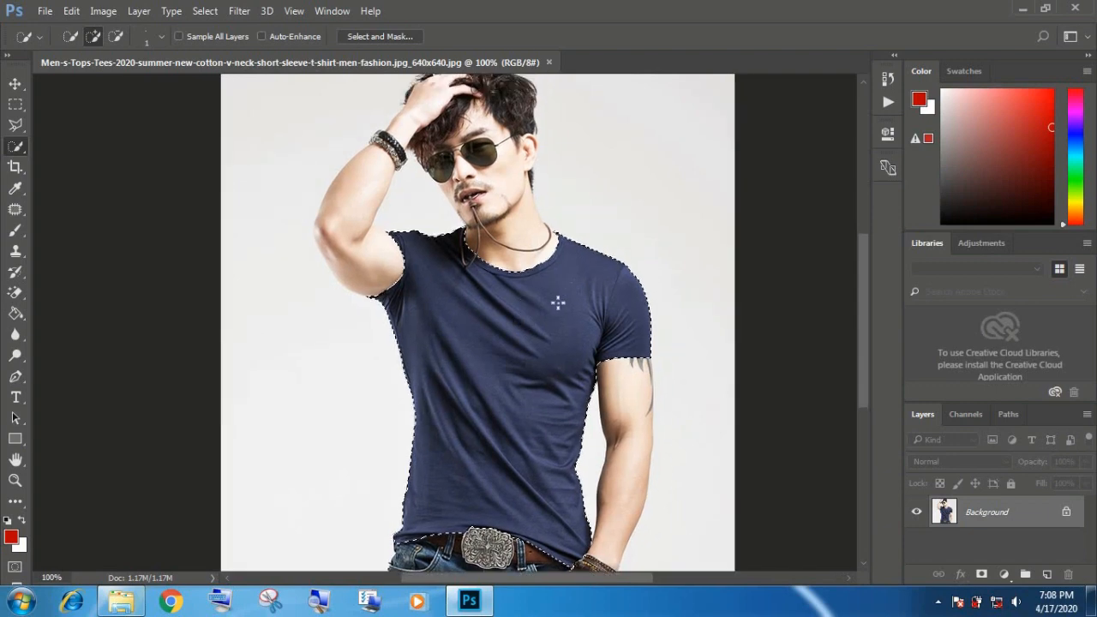
click(140, 11)
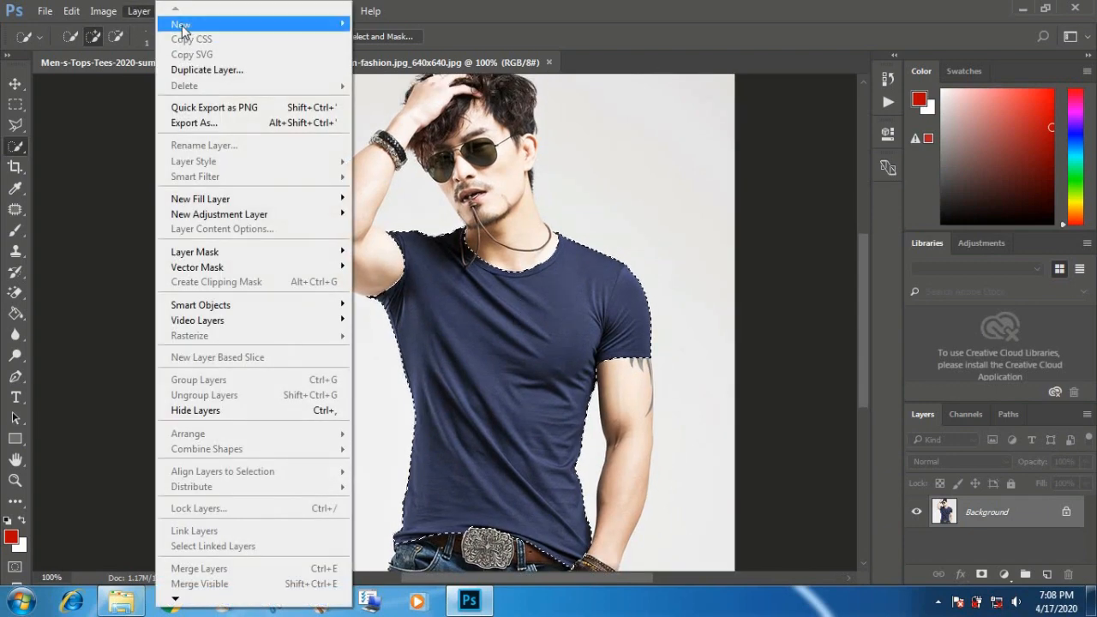
mouse_move(266, 26)
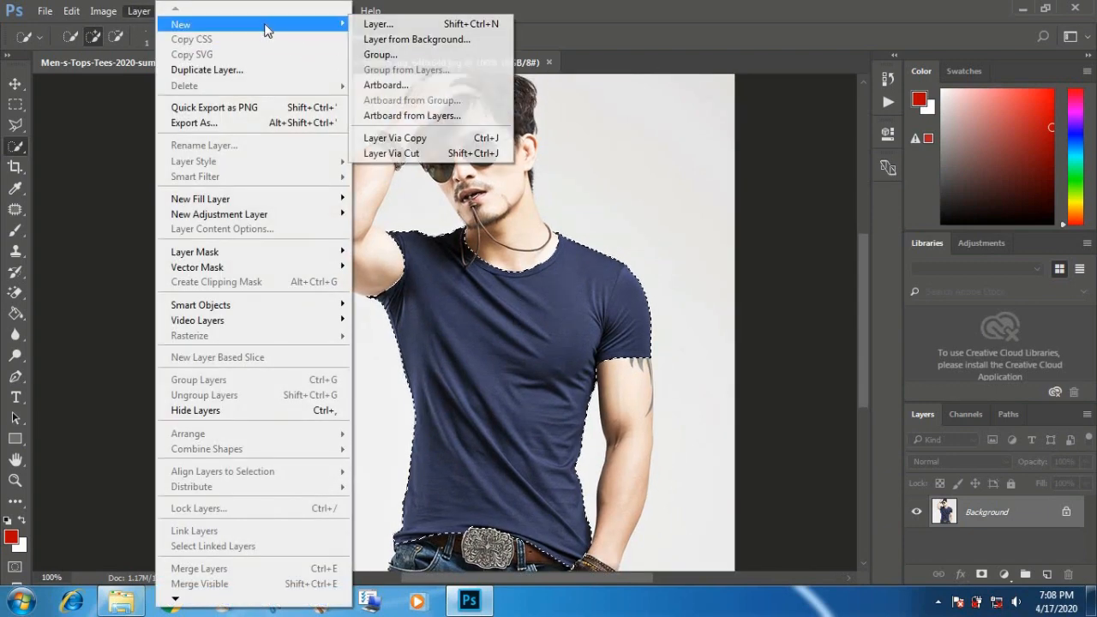
click(416, 139)
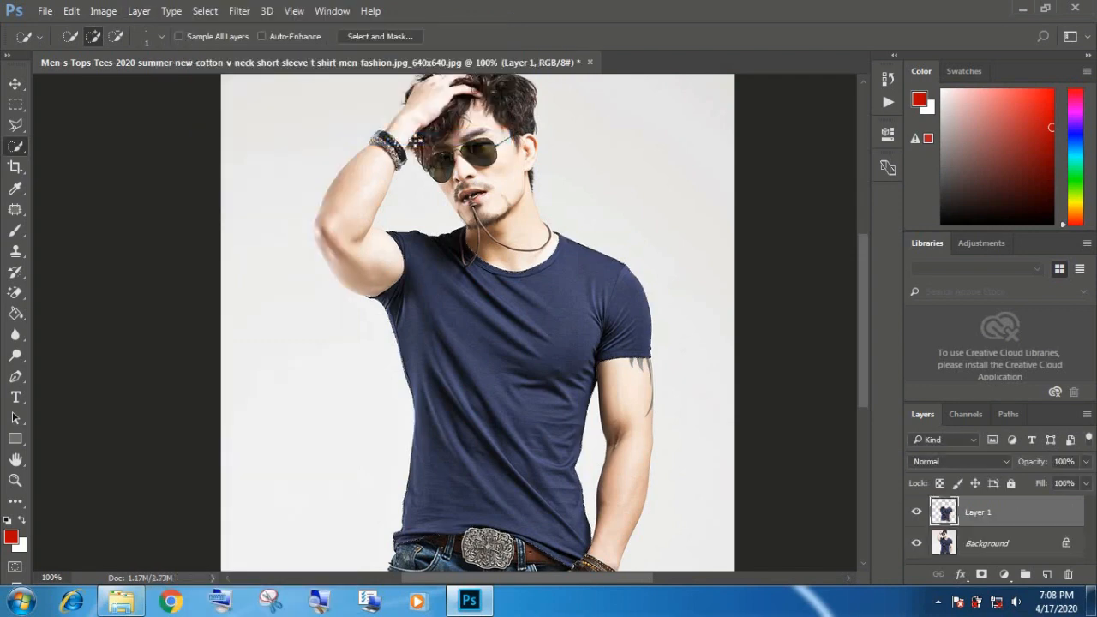
click(918, 544)
click(917, 544)
- Duplicate the T-shirt layer with Layer Via Copy and make the top copy the active layer
click(137, 11)
mouse_move(214, 24)
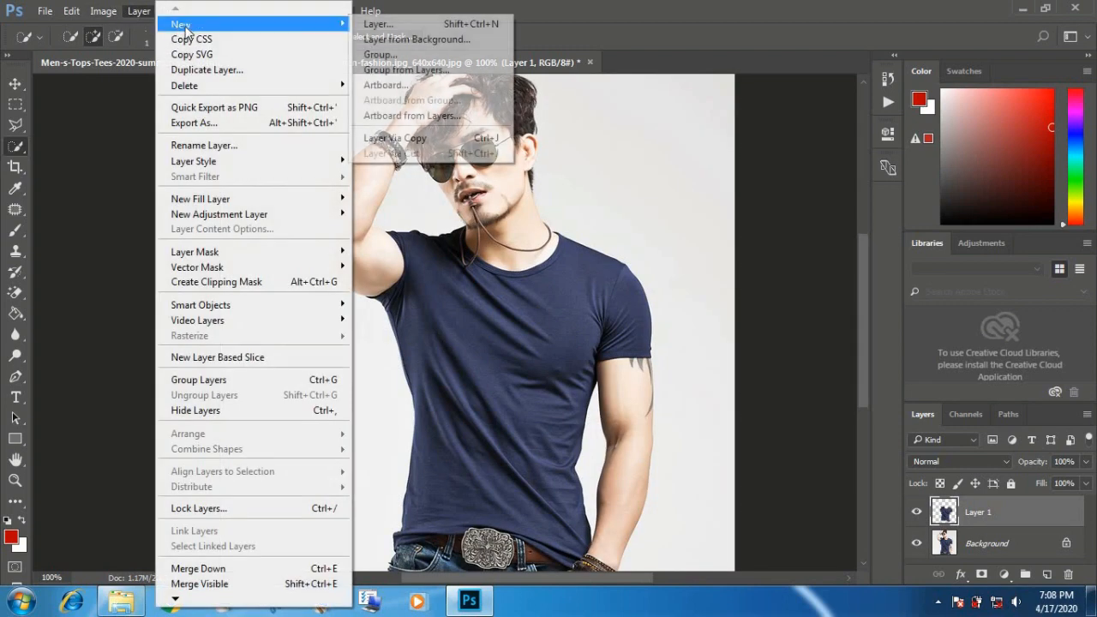
click(406, 138)
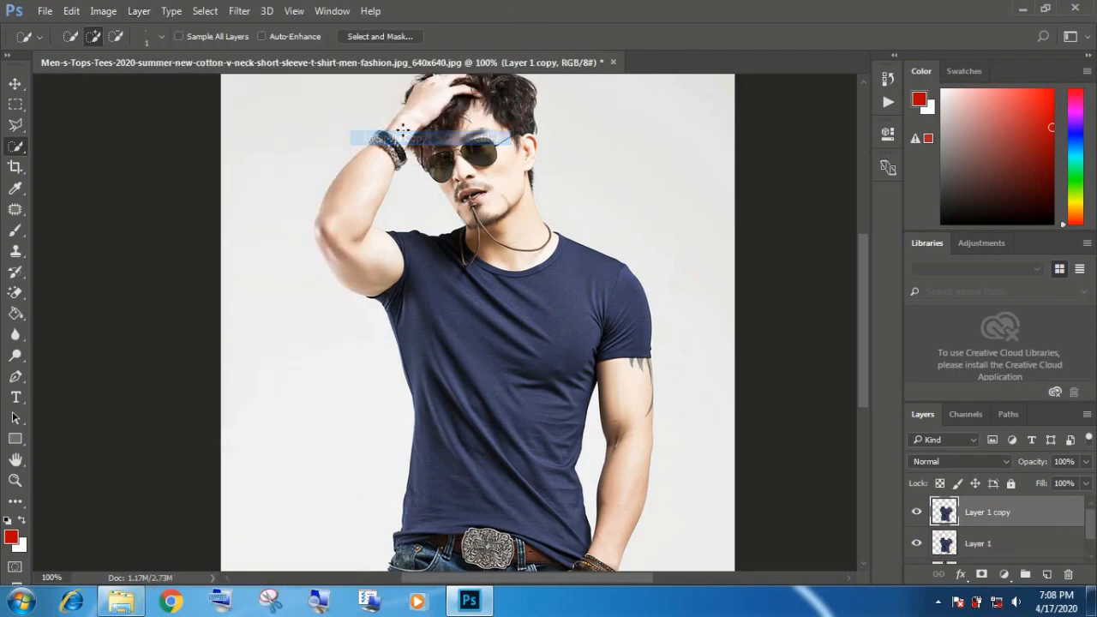
click(1022, 545)
scroll(1022, 546, down, 1)
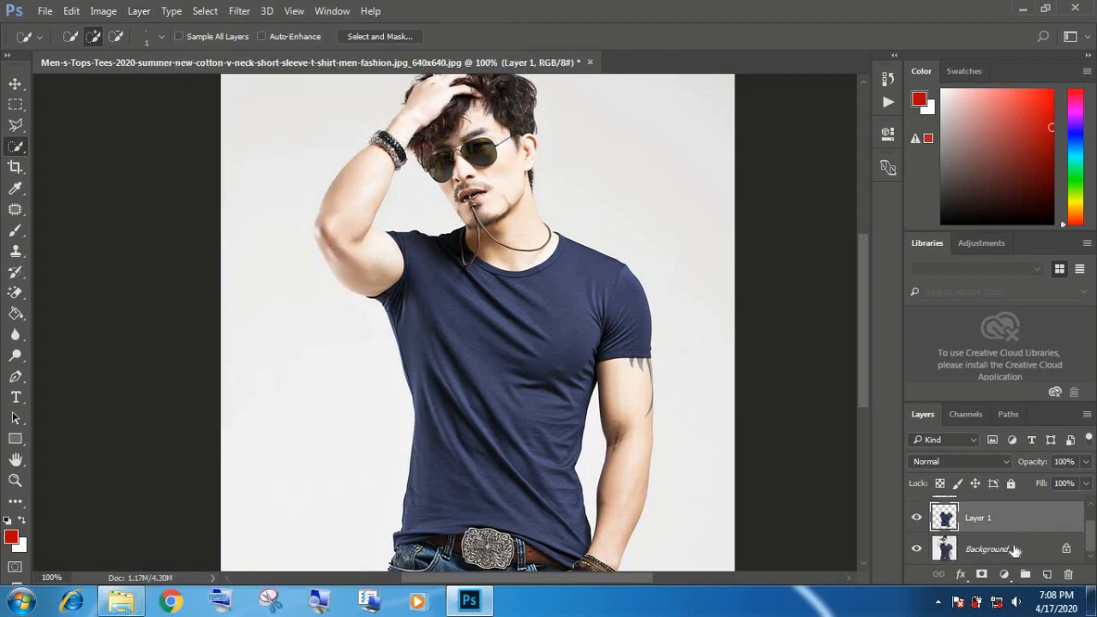
click(1014, 551)
scroll(1010, 530, up, 1)
click(1004, 512)
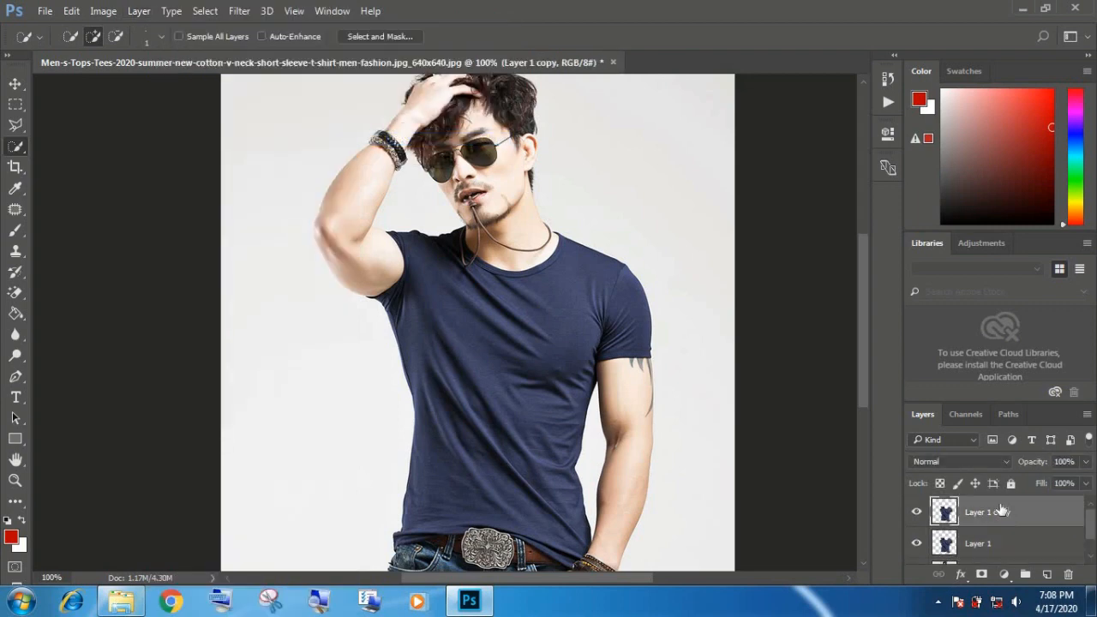
- Apply a Black & White adjustment to the top T-shirt copy with Blues and Cyans at 300%
click(103, 11)
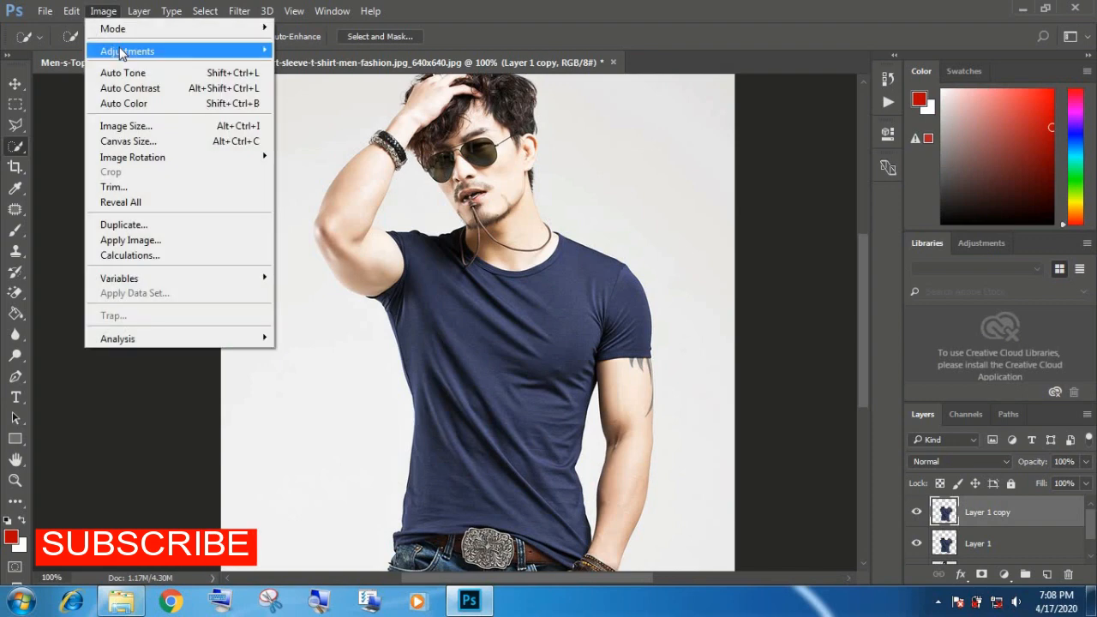
mouse_move(123, 54)
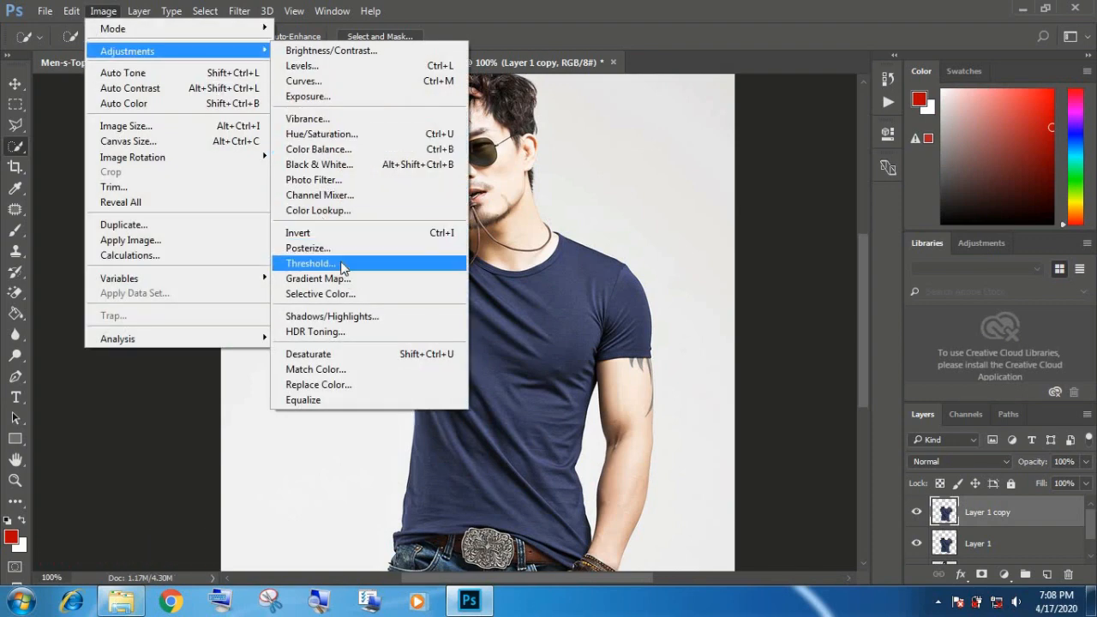
click(326, 166)
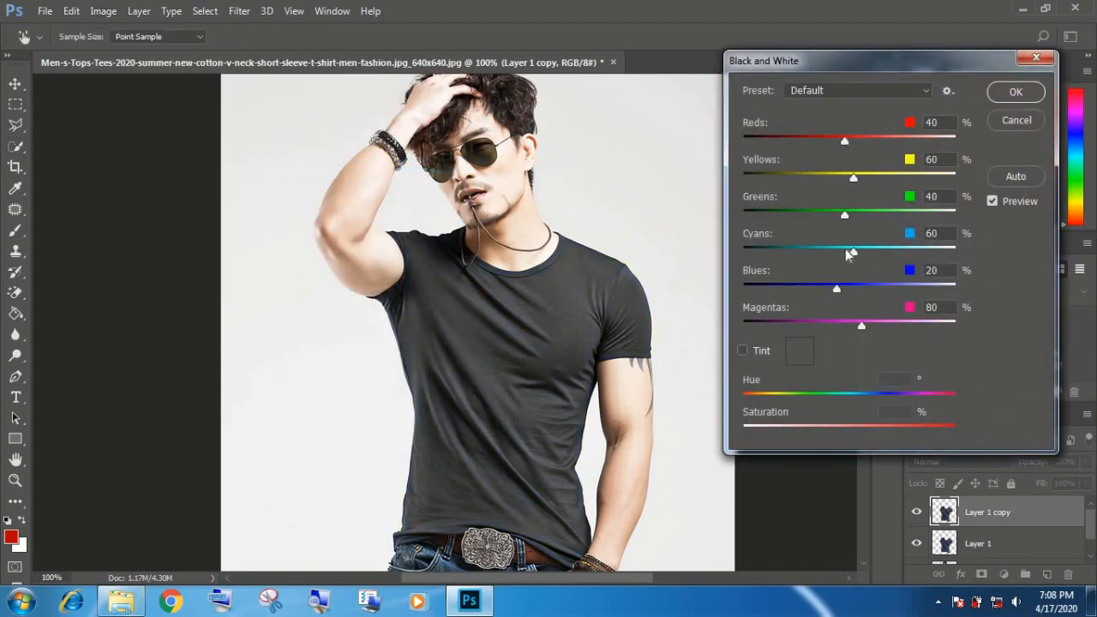
drag(574, 311, 638, 313)
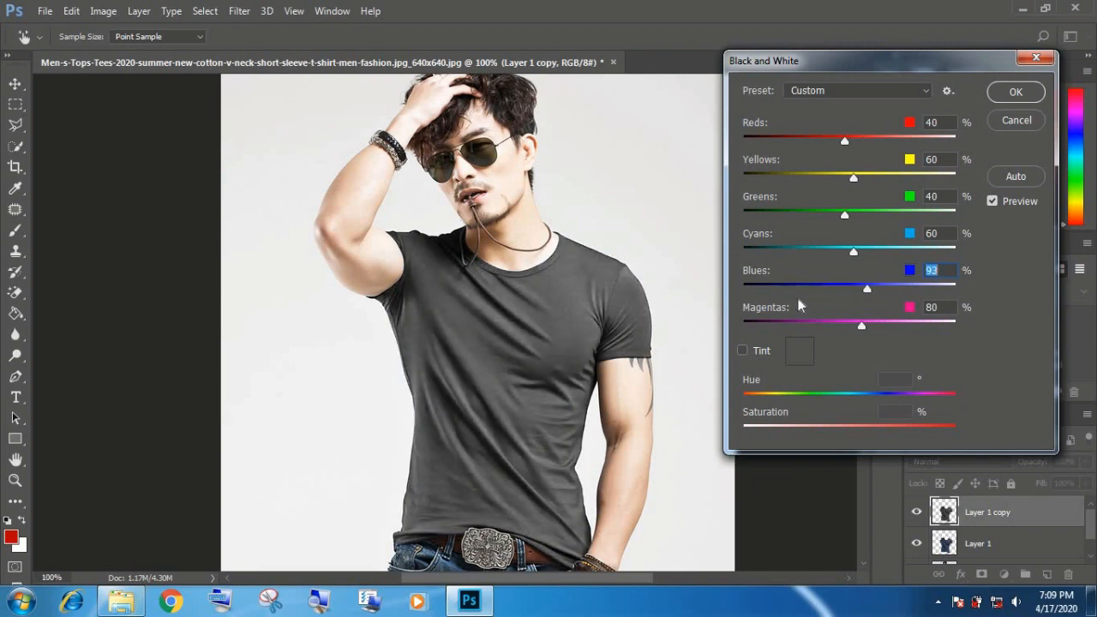
drag(869, 293, 955, 289)
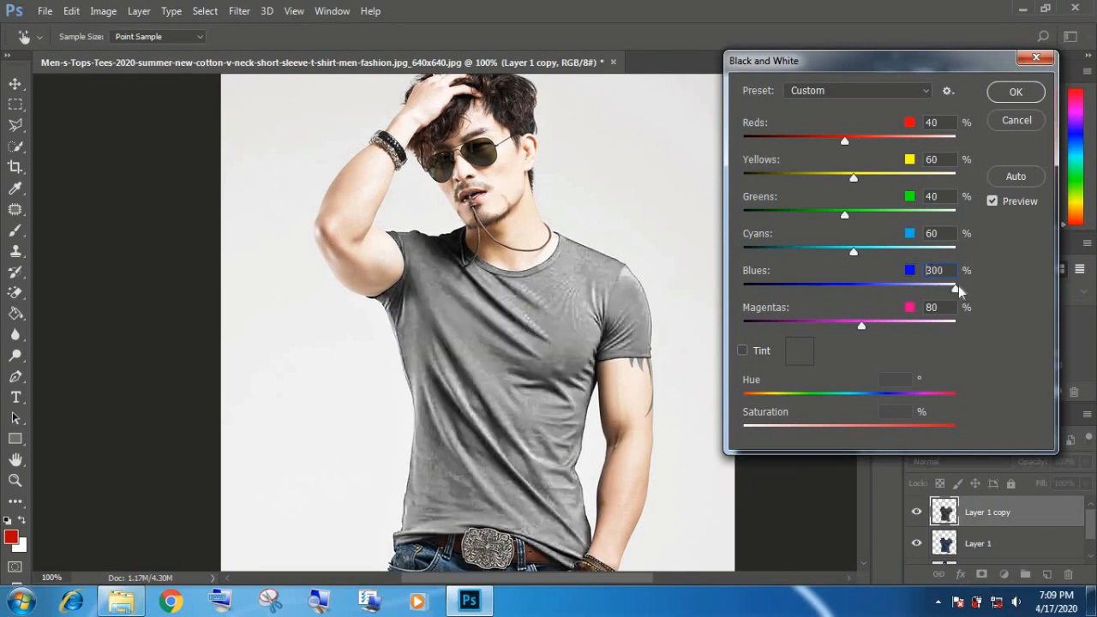
drag(943, 255, 955, 250)
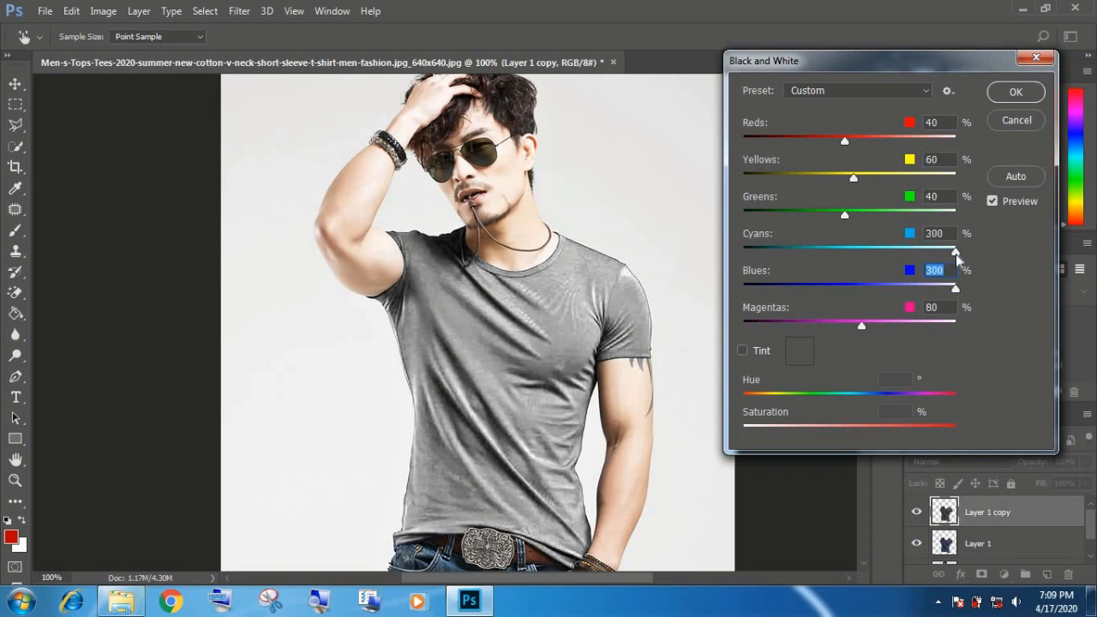
click(996, 96)
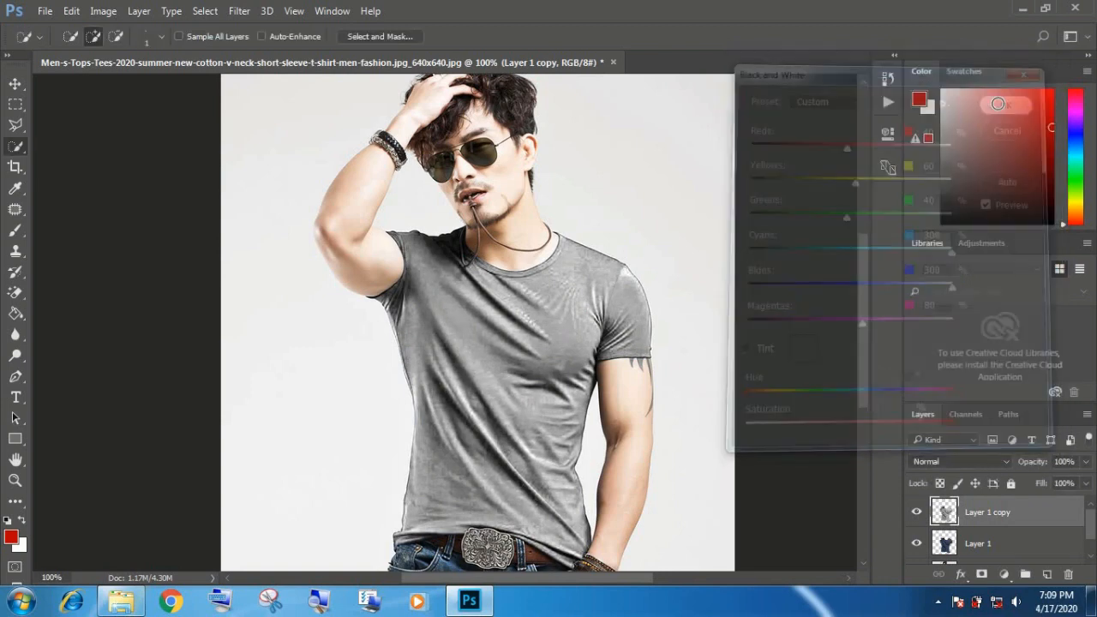
- Lighten the grey shirt with Shadows/Highlights, setting Shadows Amount to 25% and Tone to 100%, and Highlights Tone to 60%
click(99, 12)
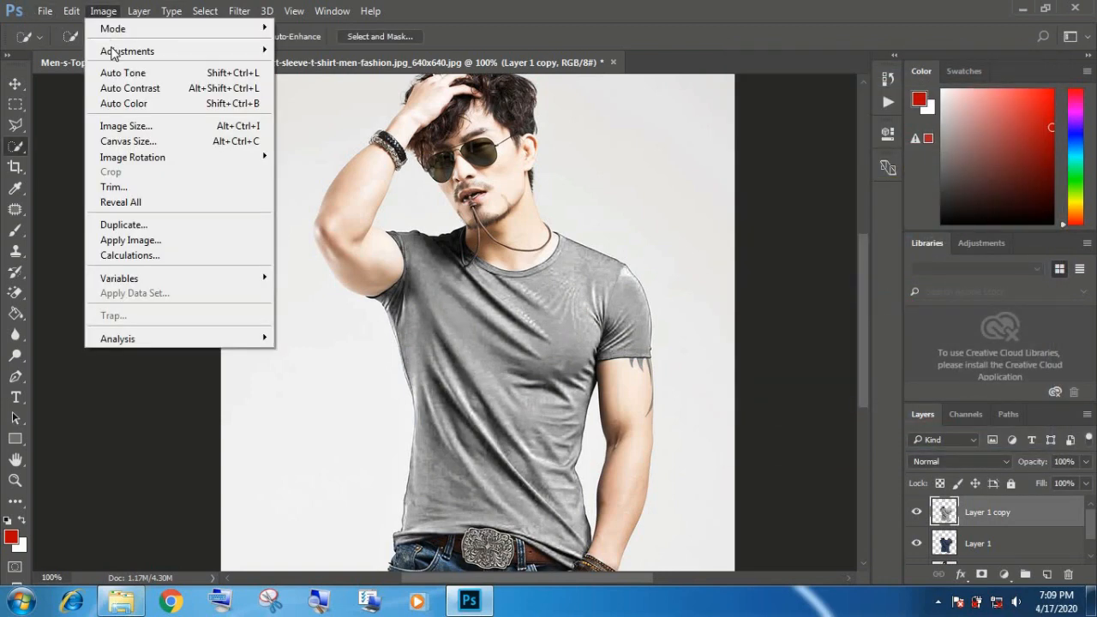
mouse_move(111, 52)
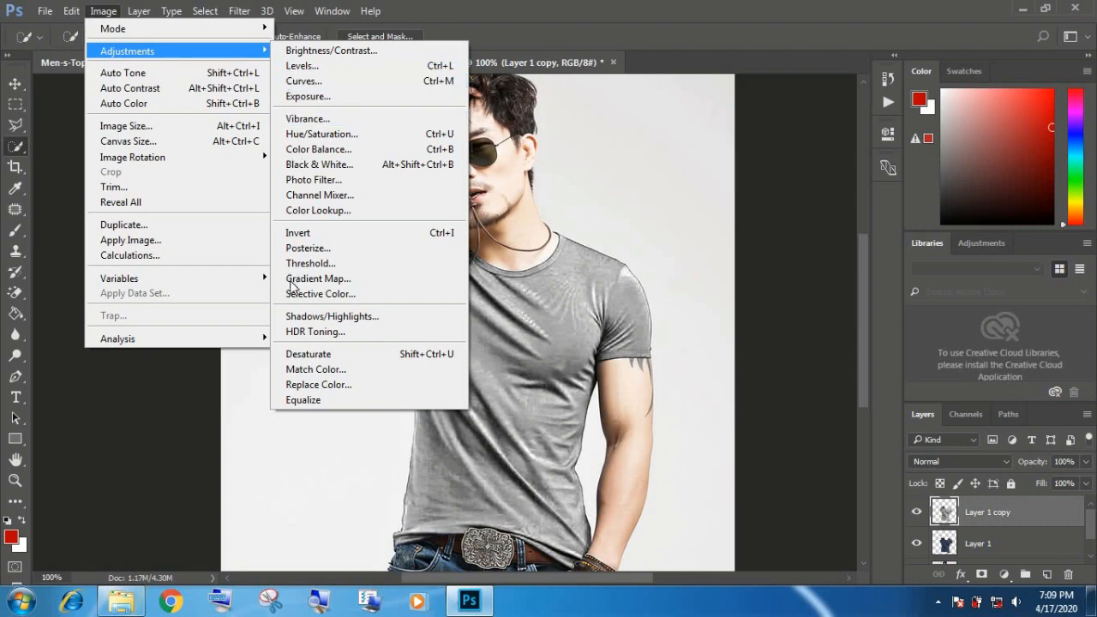
click(336, 317)
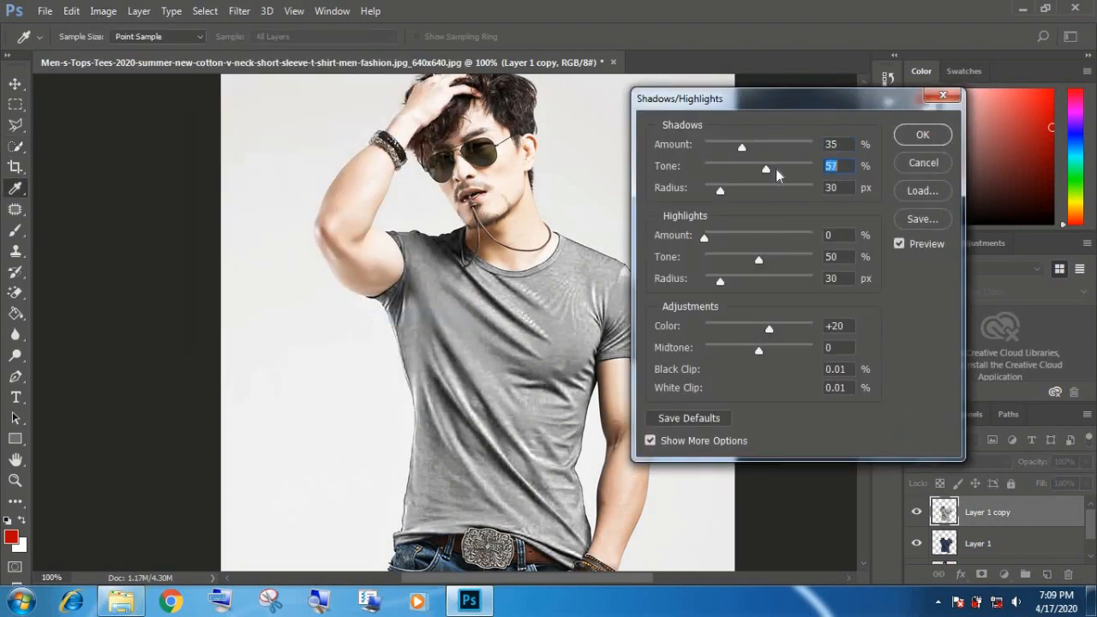
drag(775, 169, 816, 169)
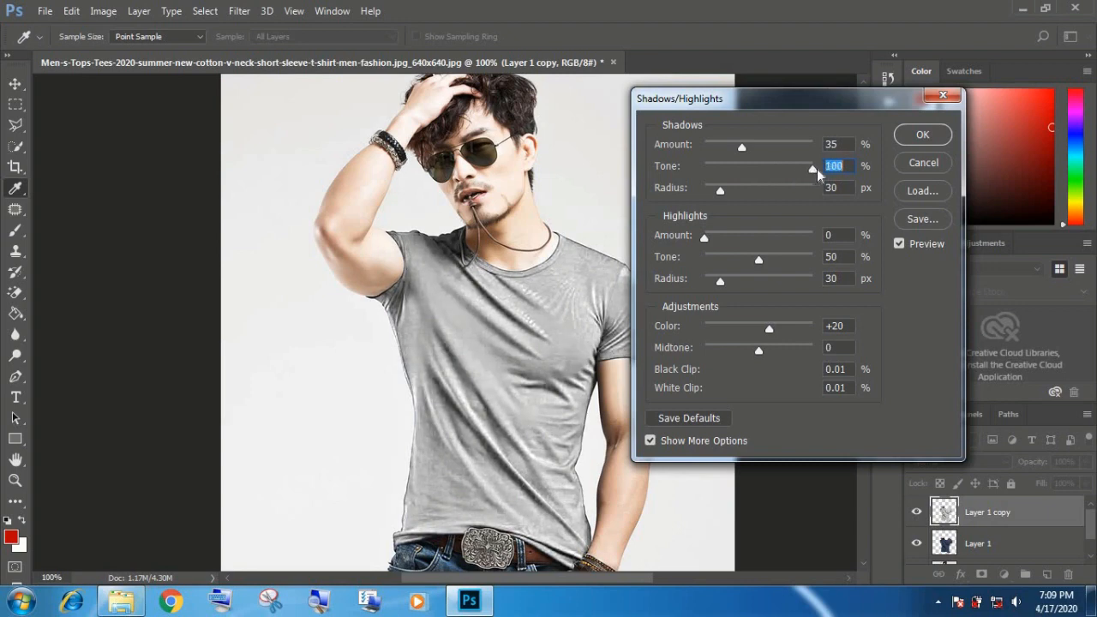
drag(735, 147, 732, 149)
drag(765, 255, 771, 255)
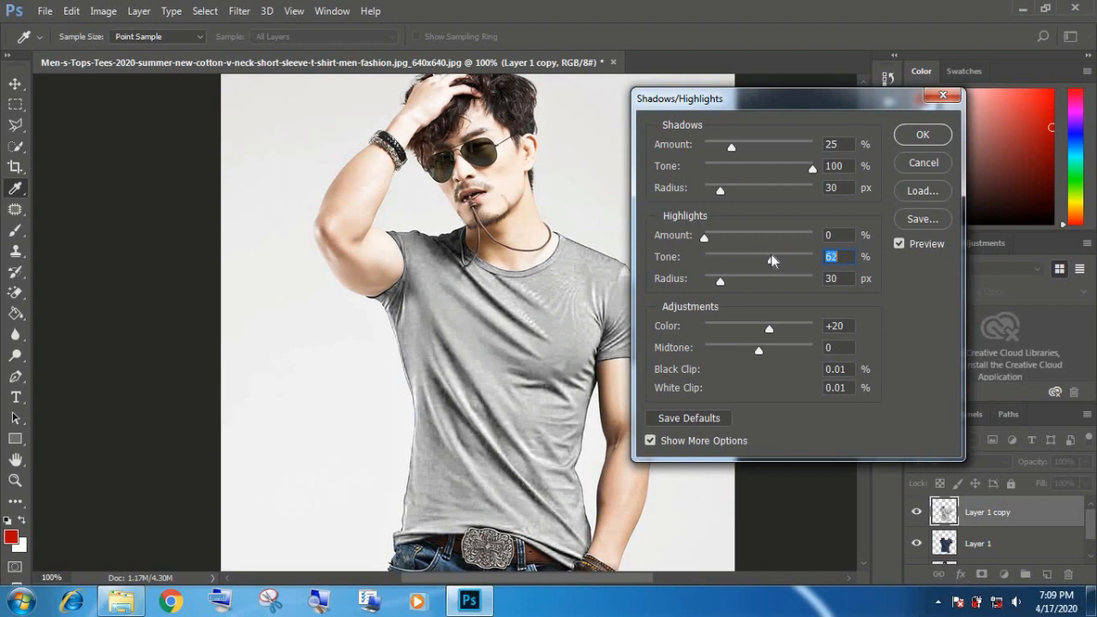
click(922, 135)
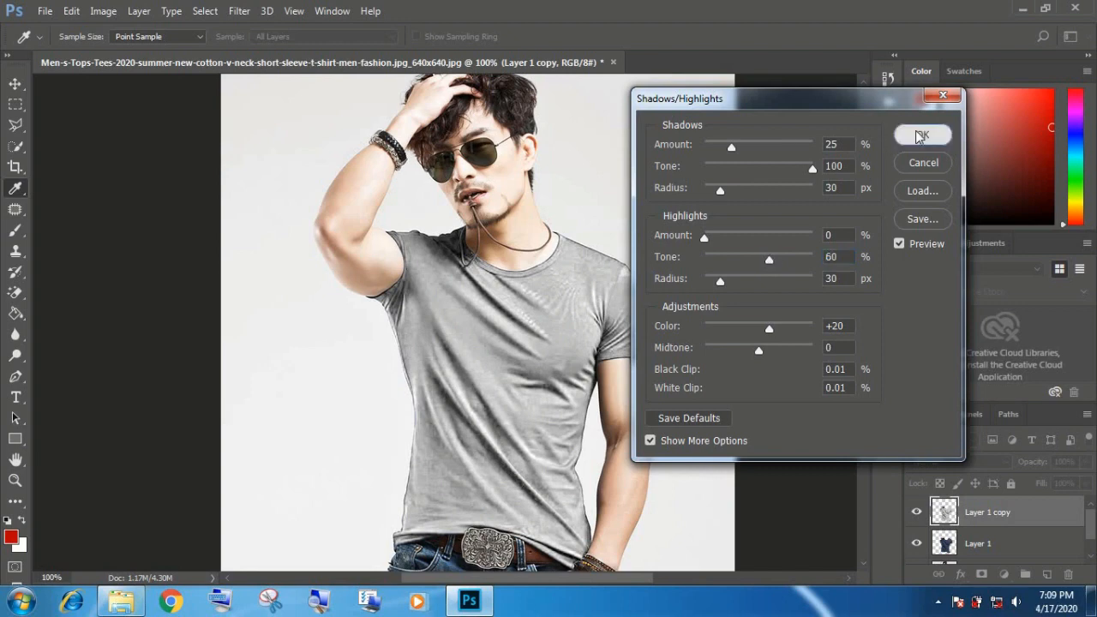
click(487, 419)
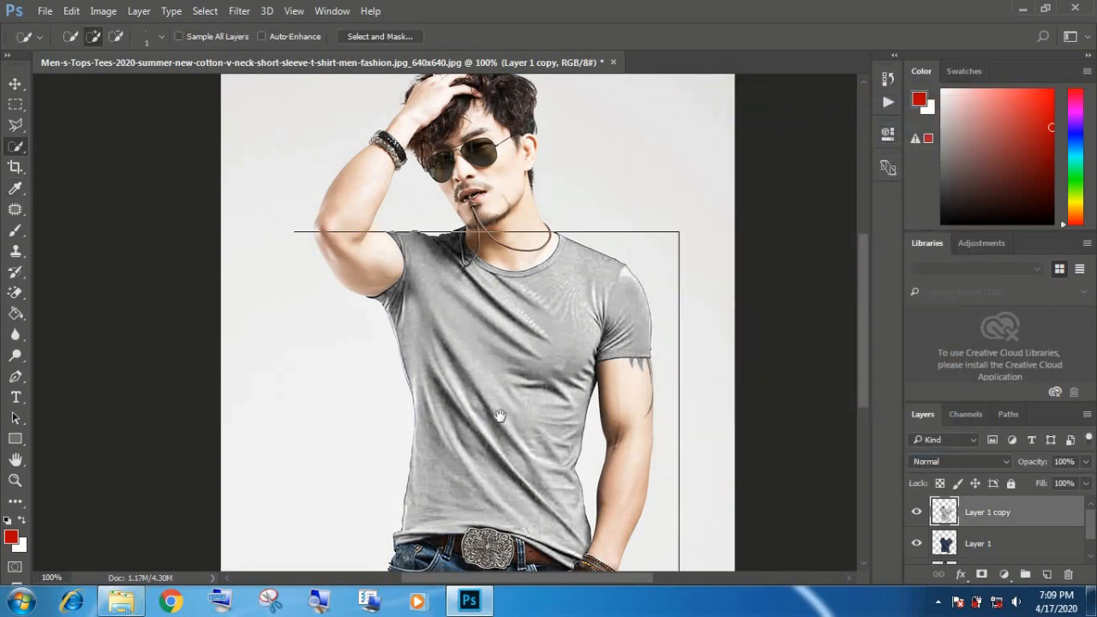
drag(529, 362, 522, 171)
drag(517, 257, 507, 570)
drag(562, 314, 527, 487)
alt+click(532, 449)
drag(512, 375, 470, 276)
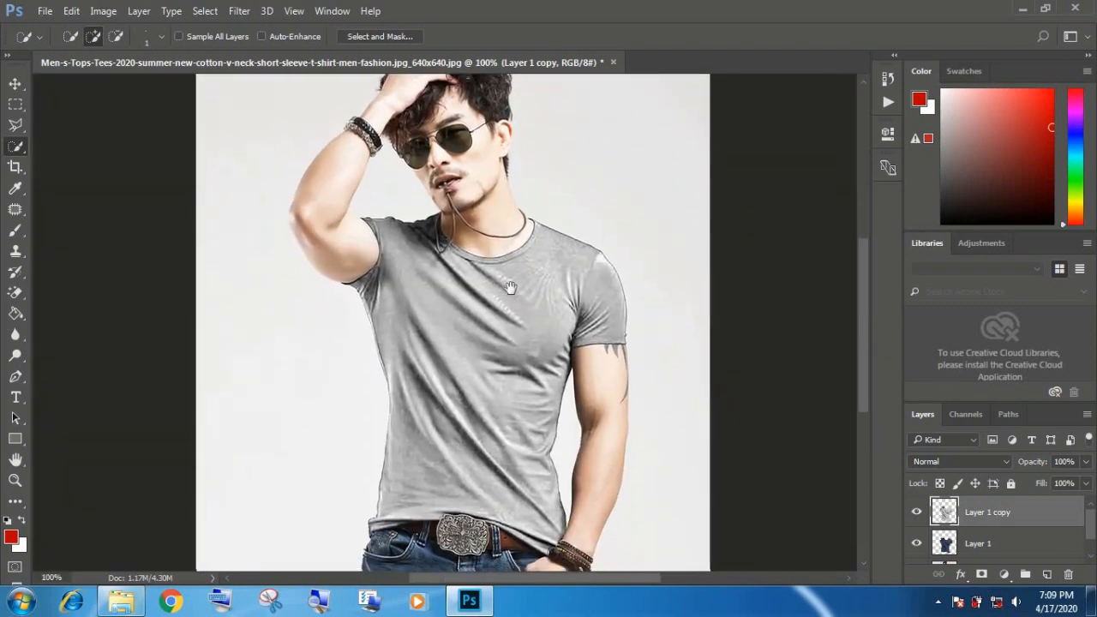
- Apply the Camera Raw Filter to the grey shirt with Highlights +22, Shadows -18 and slightly raised Whites and Clarity
click(240, 15)
click(254, 105)
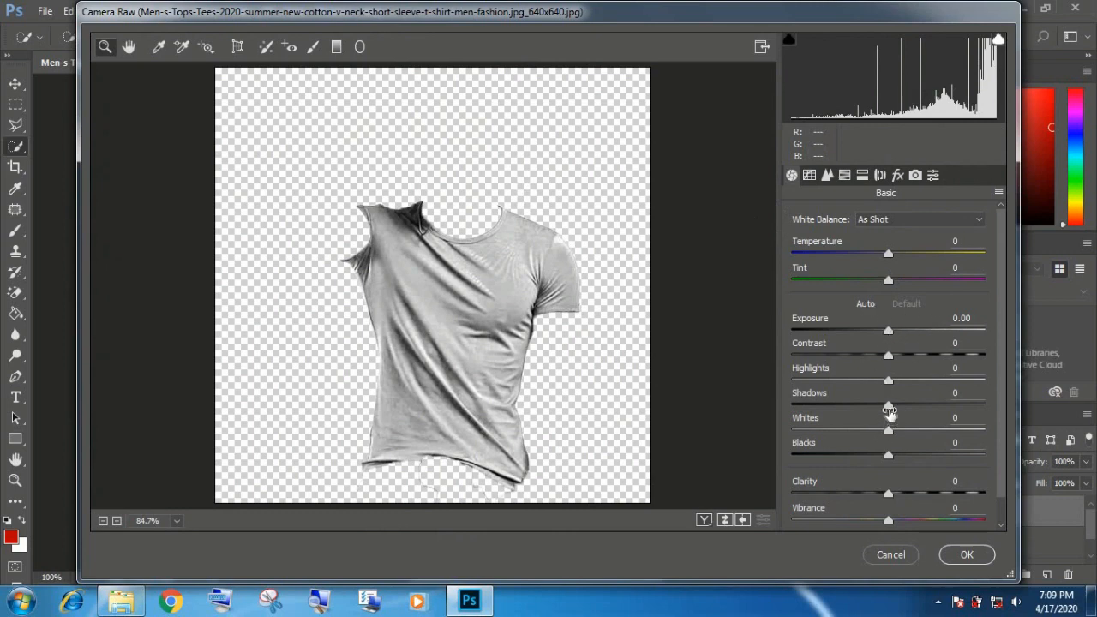
drag(878, 410, 915, 382)
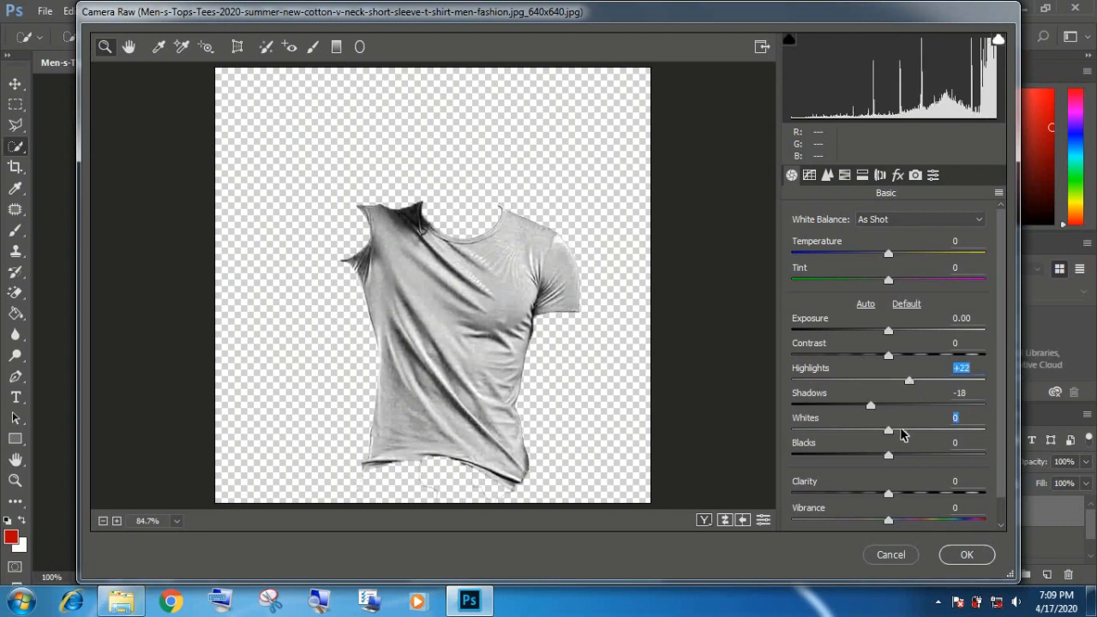
drag(902, 435, 901, 431)
mouse_move(891, 495)
mouse_down()
mouse_move(906, 497)
mouse_move(897, 500)
mouse_up()
click(967, 556)
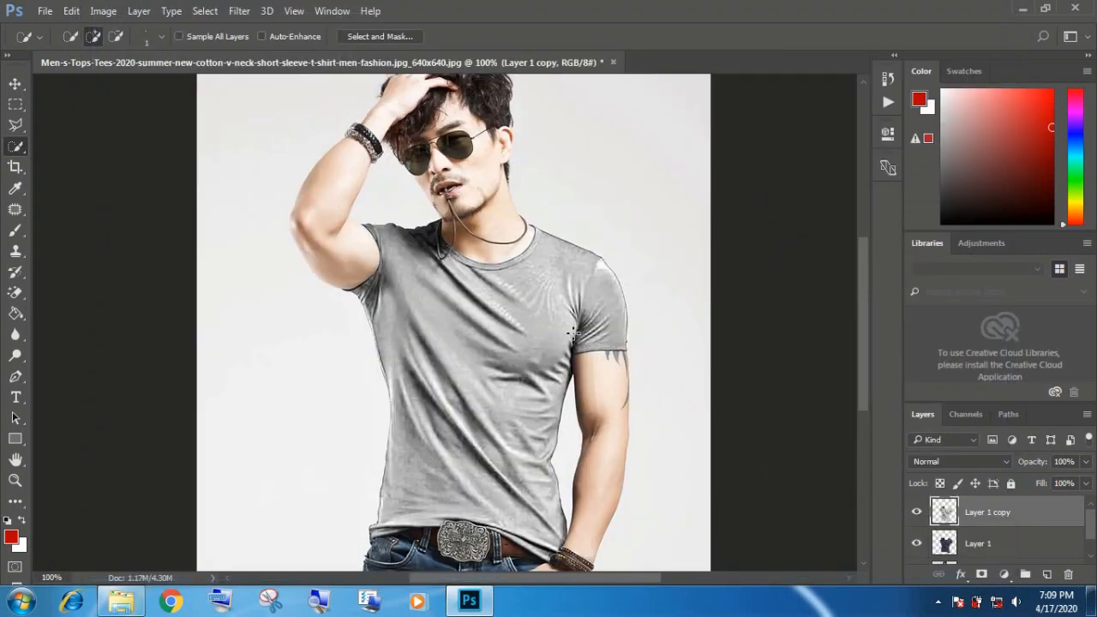
mouse_move(511, 361)
mouse_down()
mouse_move(518, 322)
mouse_move(515, 360)
mouse_up()
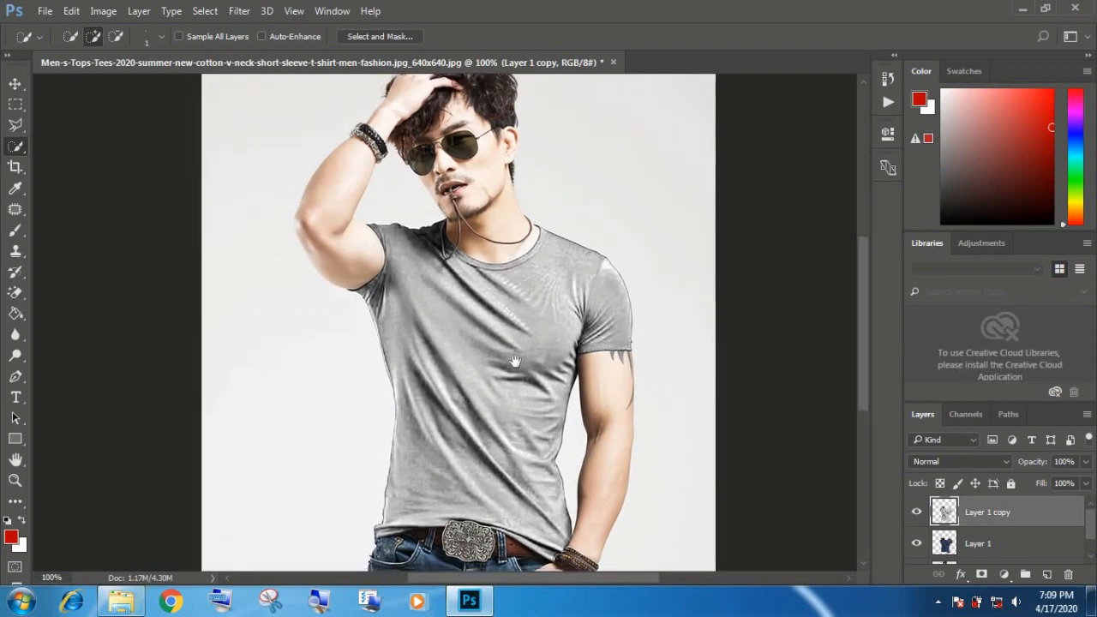
- Place the UK flag image from the STOCK folder into the Photoshop document, scaled to 24% width and 26.67% height over the shirt
click(1025, 10)
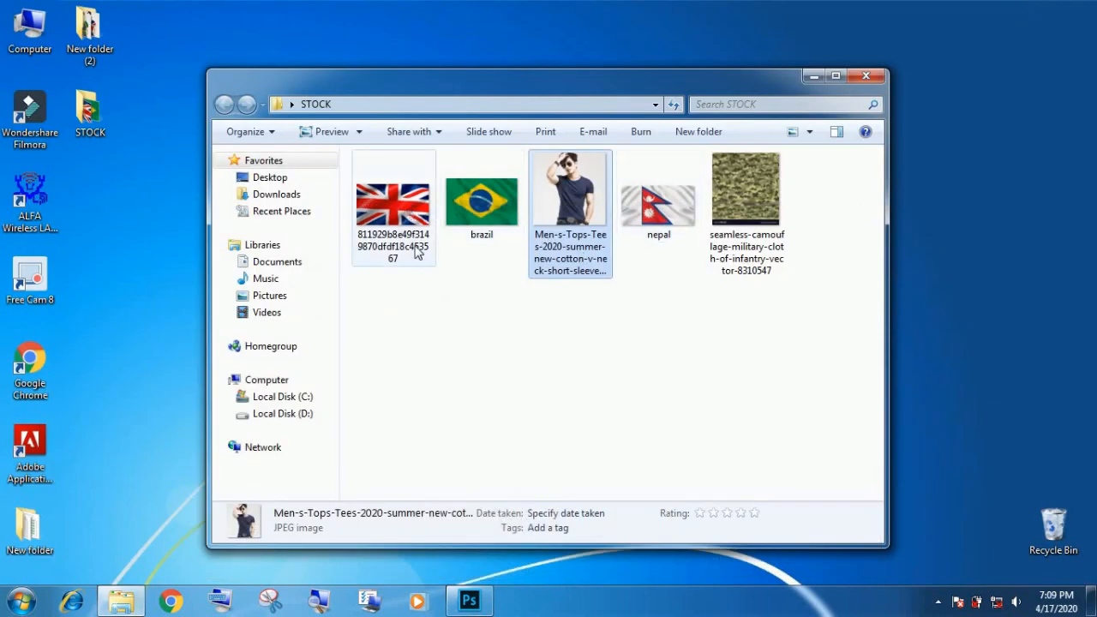
drag(413, 249, 555, 470)
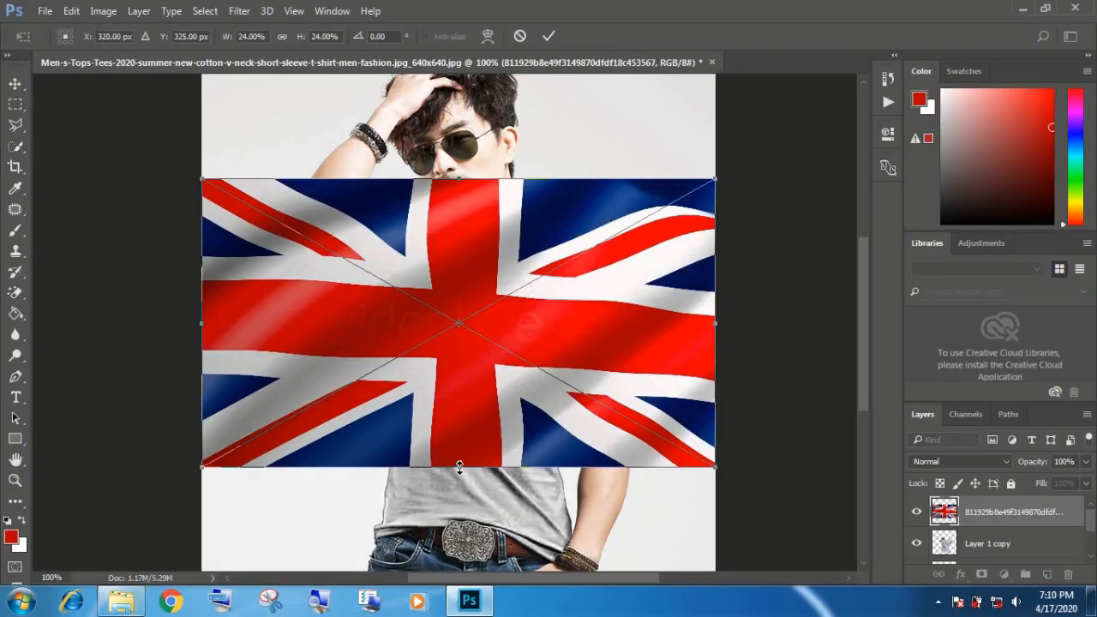
drag(466, 431, 477, 500)
drag(464, 245, 471, 204)
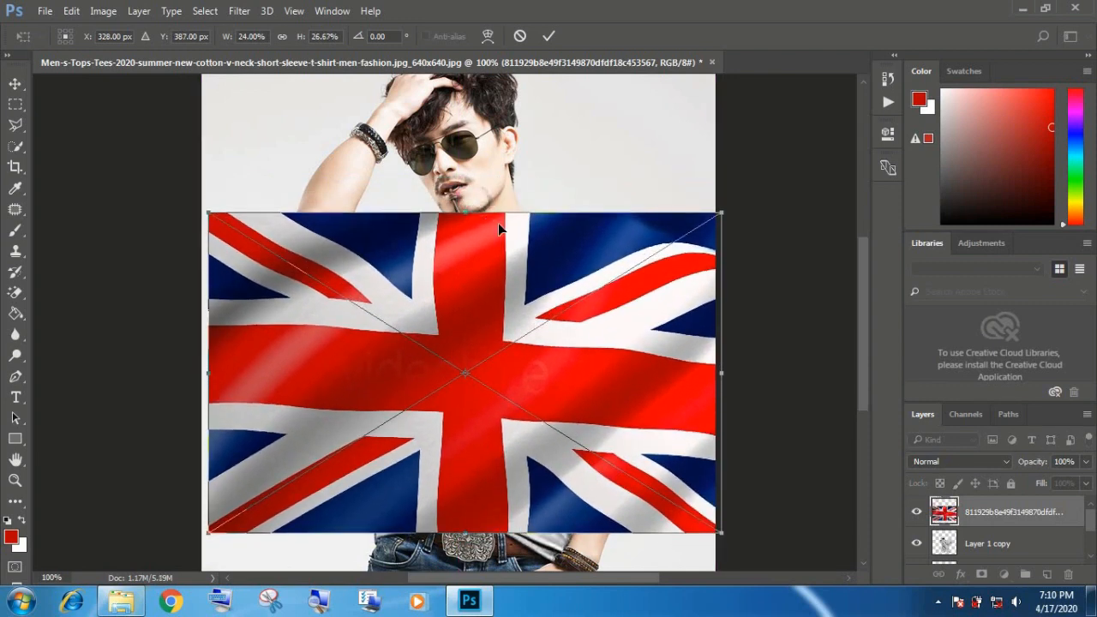
click(549, 35)
key(w)
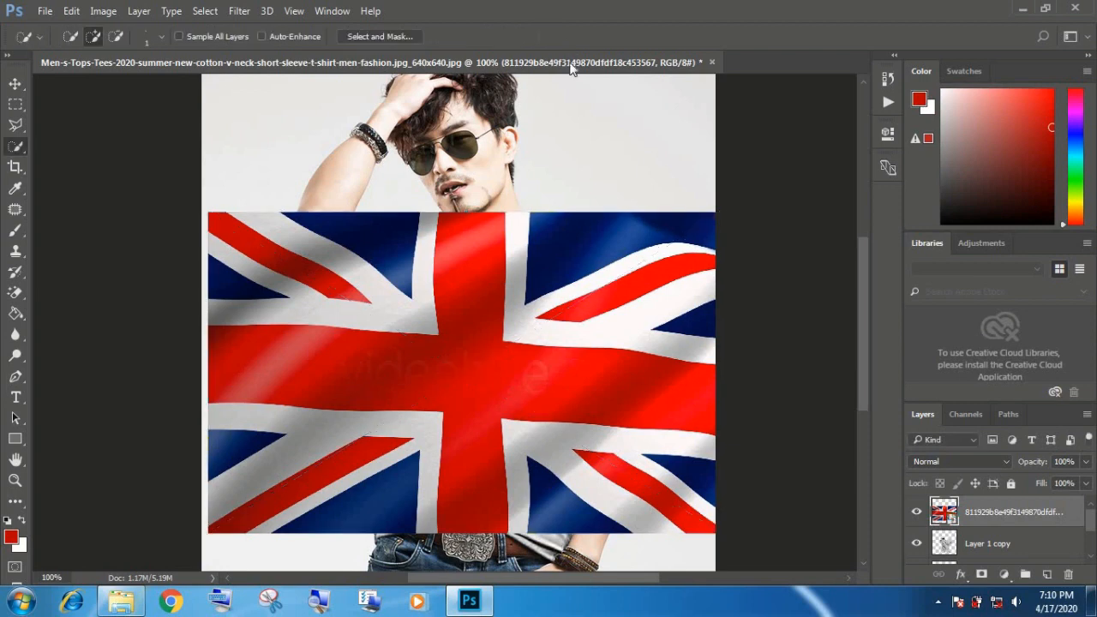
- Move the grey shirt layer above the UK flag and clip the flag to the original T-shirt layer with a clipping mask
click(994, 543)
drag(1013, 553, 1007, 522)
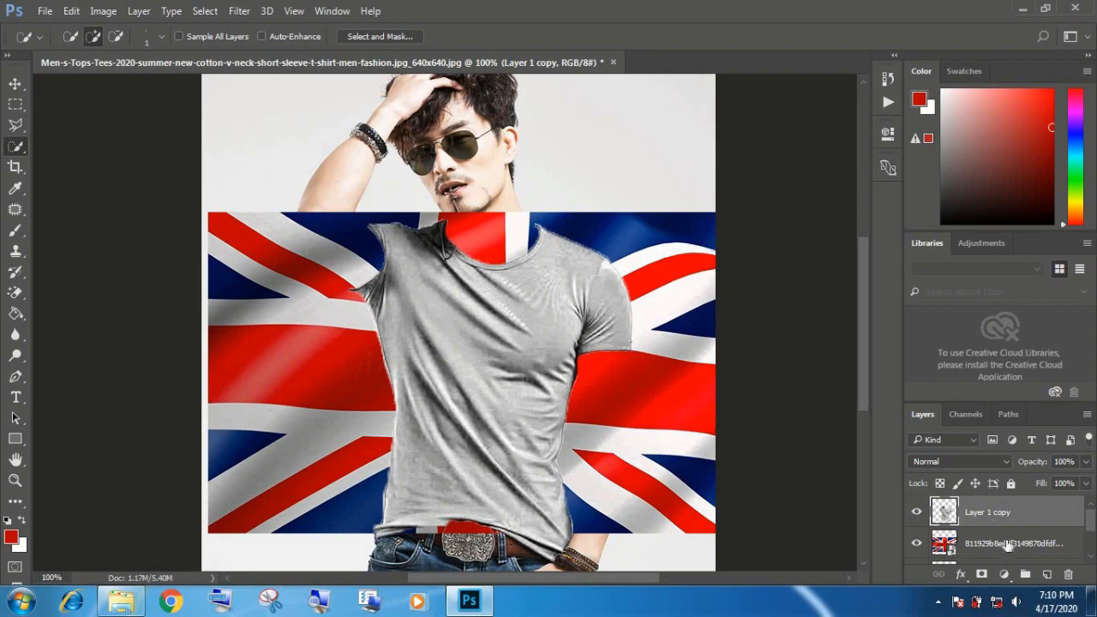
click(1008, 545)
right_click(1006, 538)
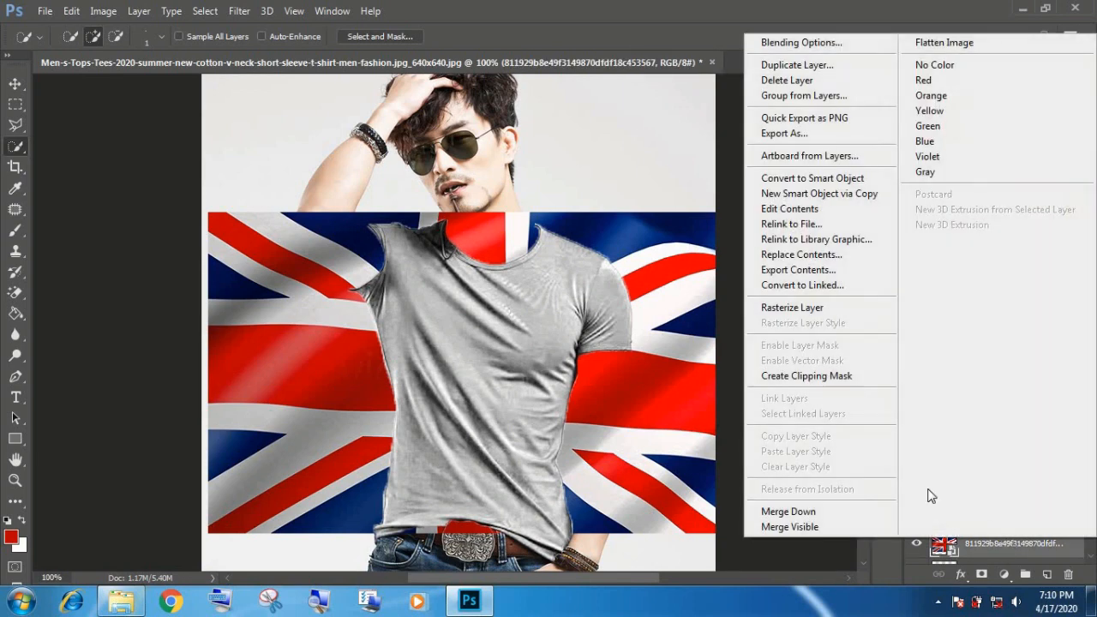
click(810, 377)
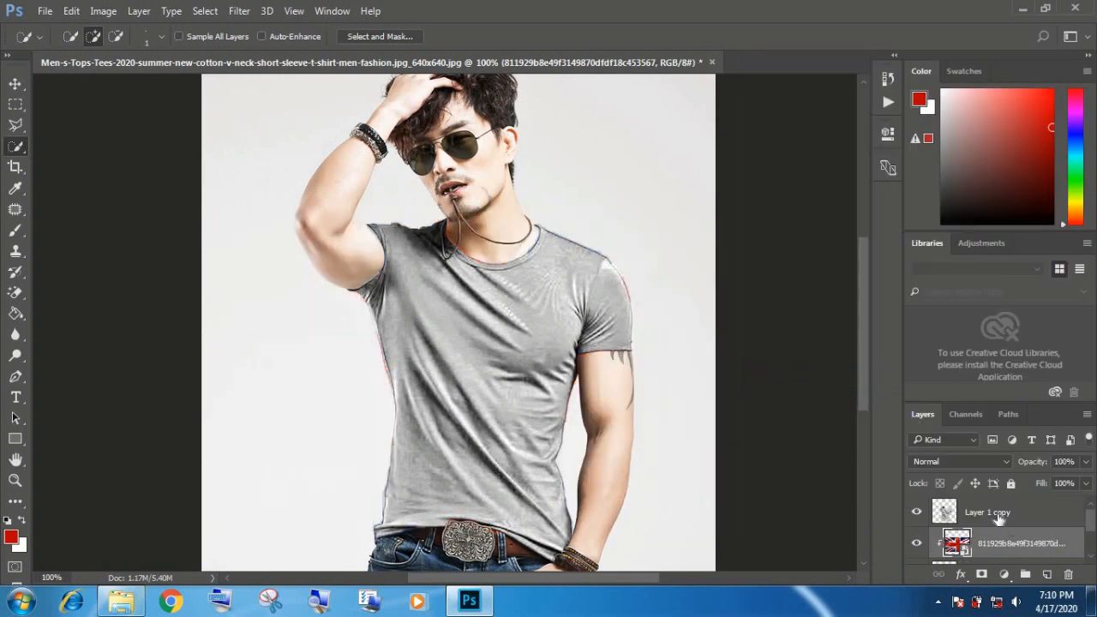
- Set the blend mode of the grey shirt layer to Multiply
click(998, 516)
click(942, 459)
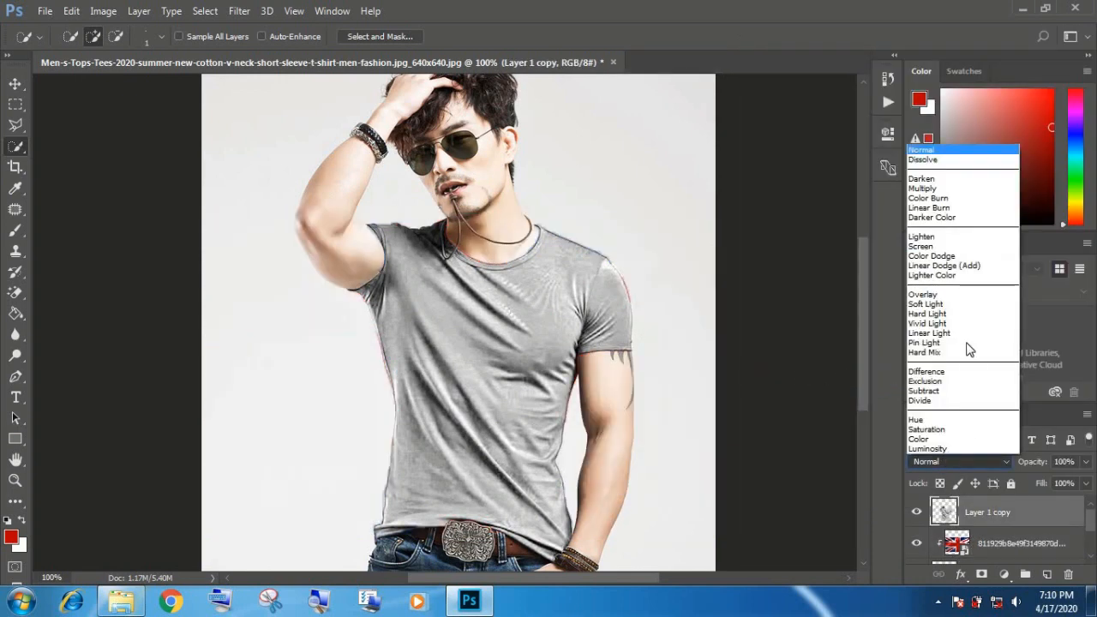
click(927, 189)
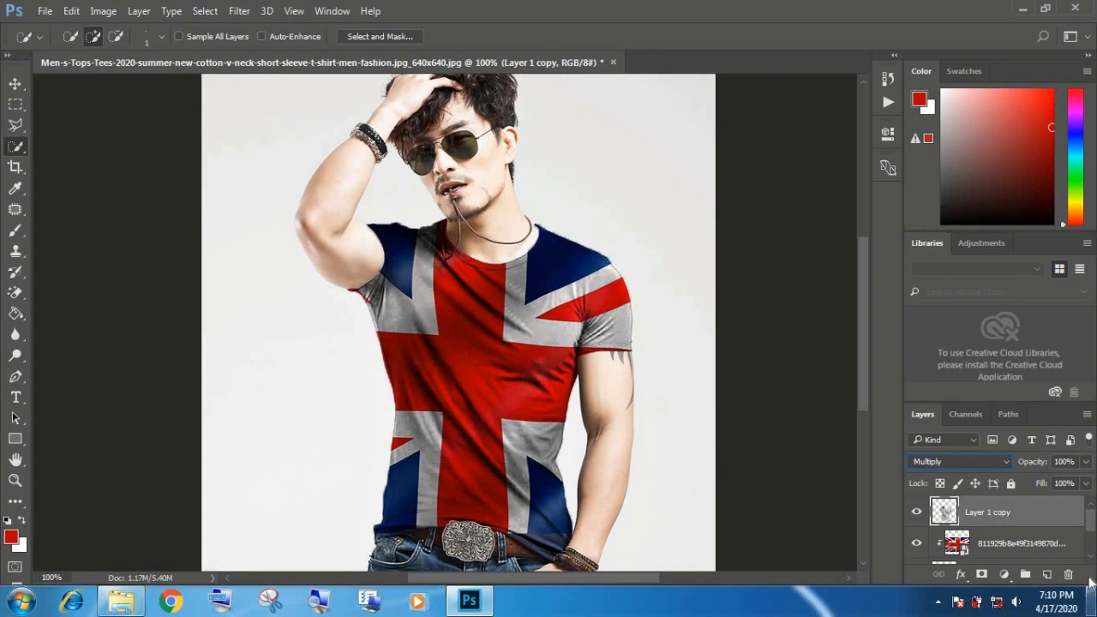
- Scale the clipped flag to 27.18% width and 30.20% height and centre it at X 347.50 px, Y 393.50 px
click(1041, 546)
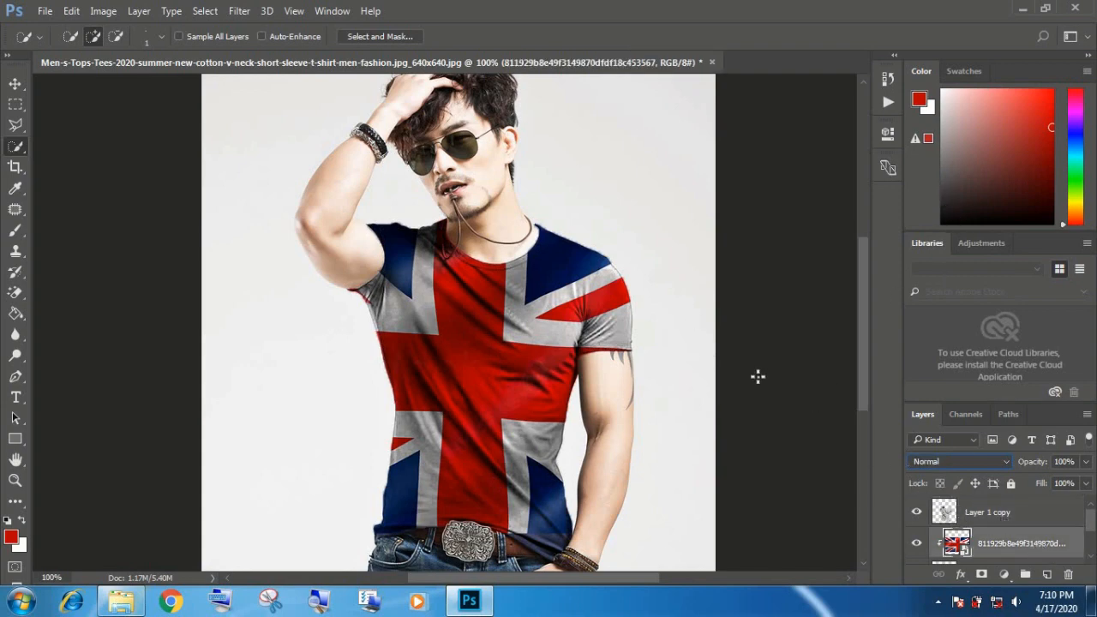
click(17, 85)
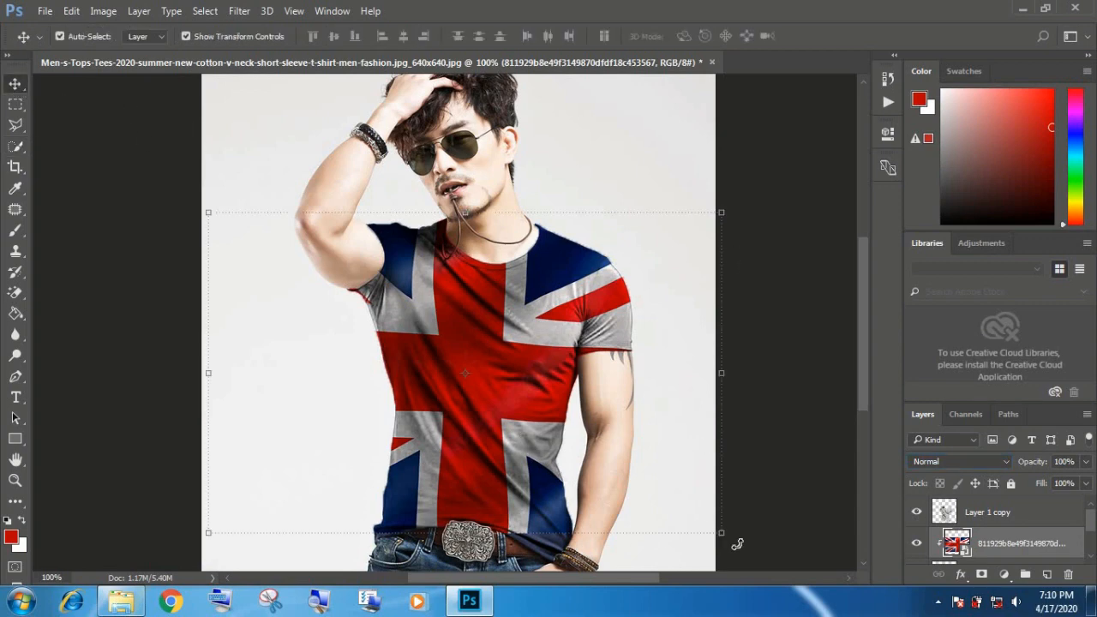
drag(724, 537, 755, 553)
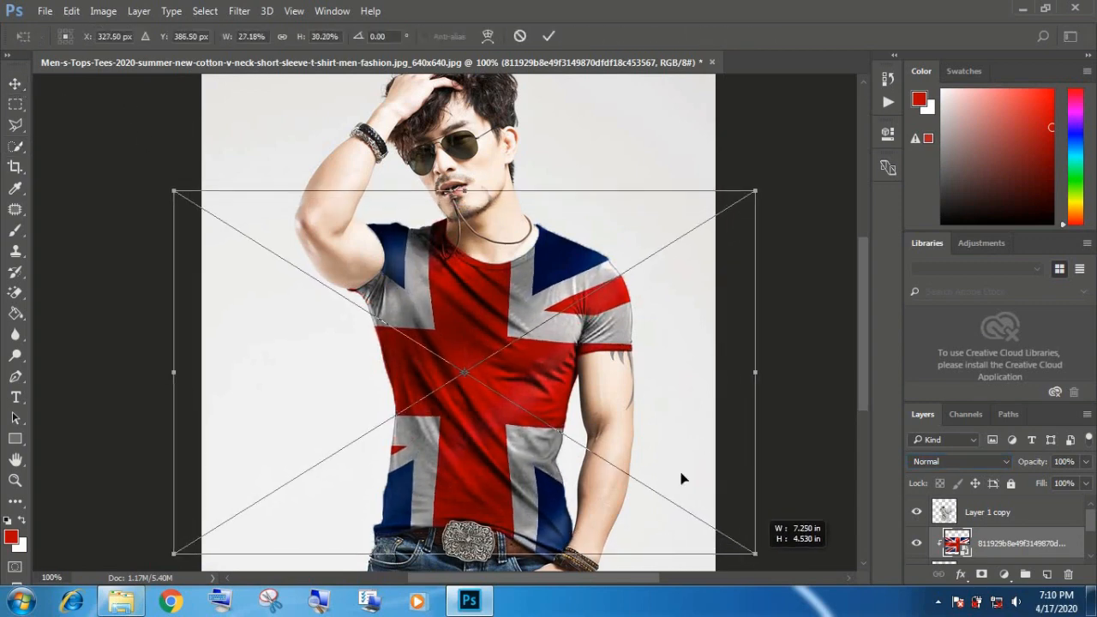
drag(541, 335, 559, 342)
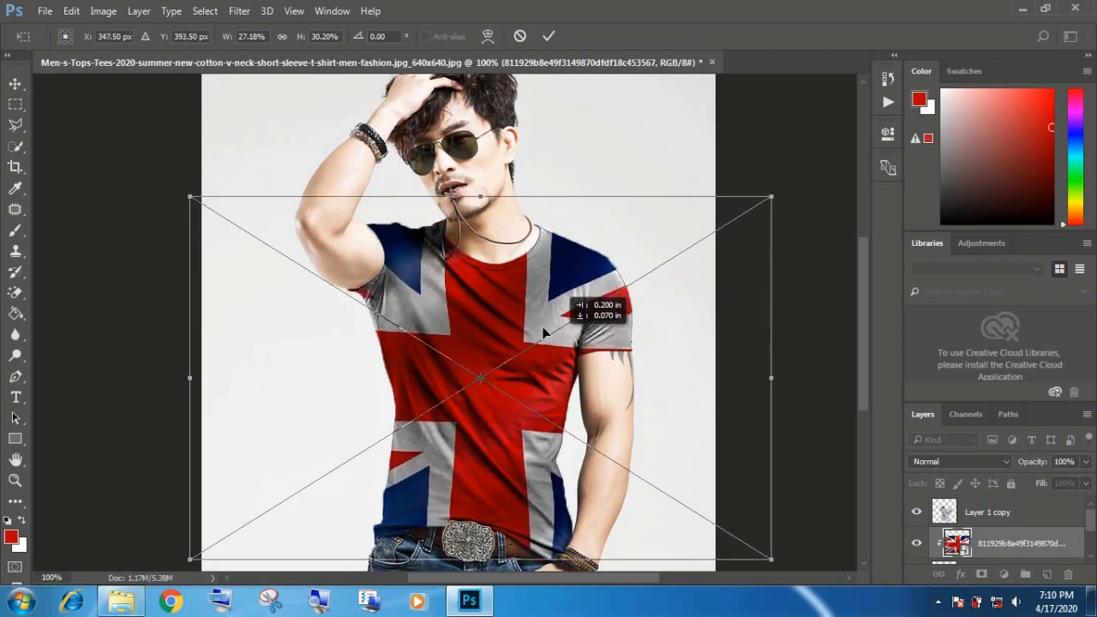
click(548, 36)
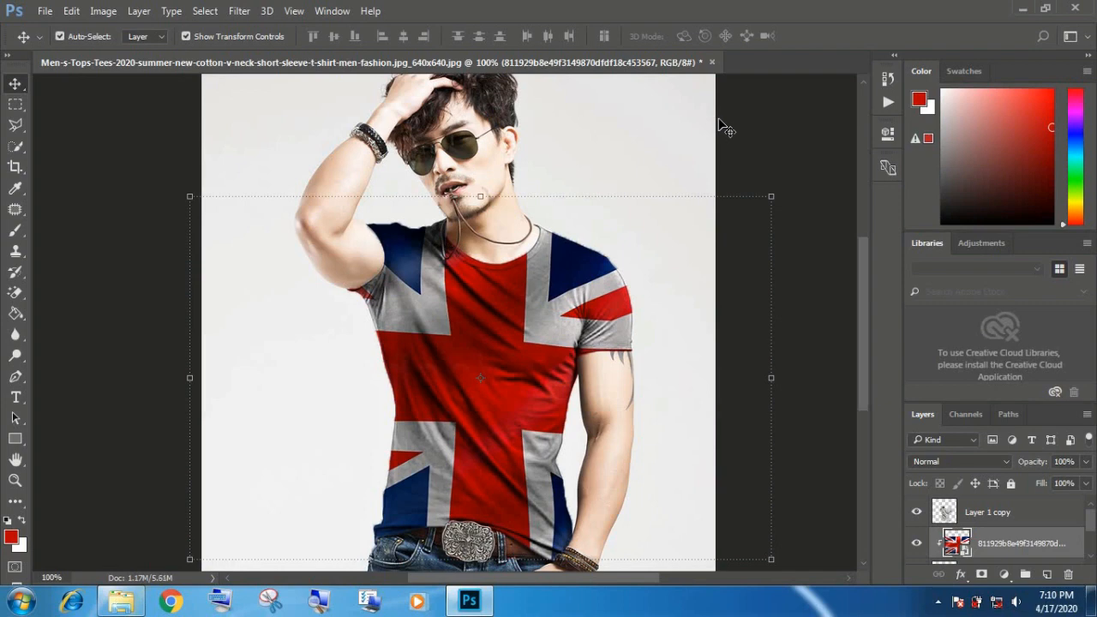
- Hide the UK flag layer and place the brazil image from the STOCK folder over the shirt, positioned at X 359 px, Y 402 px
click(918, 544)
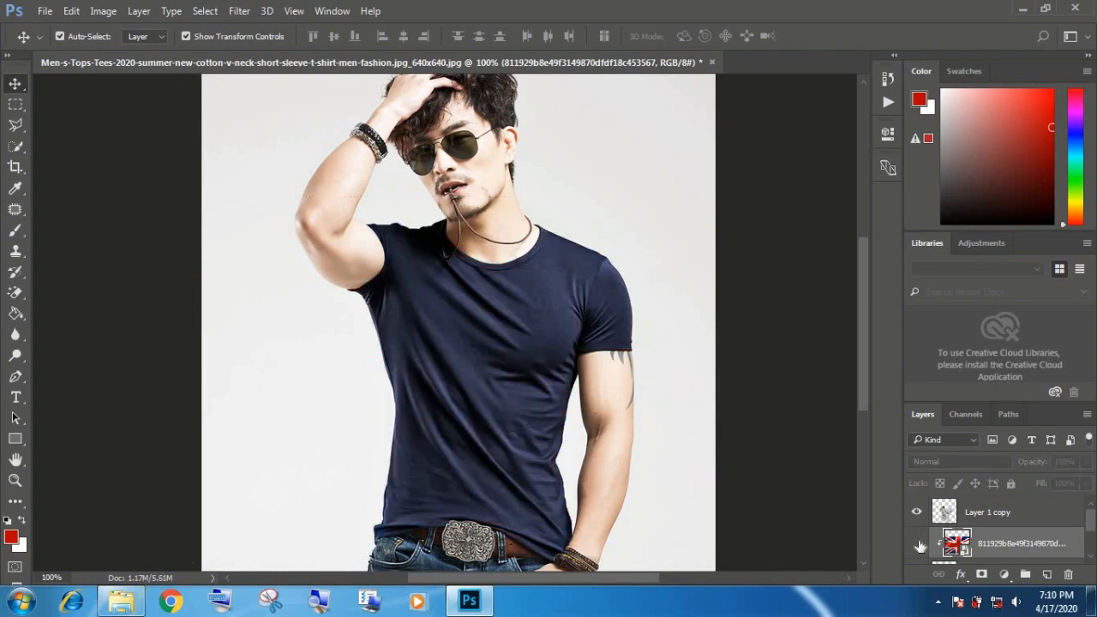
click(1024, 9)
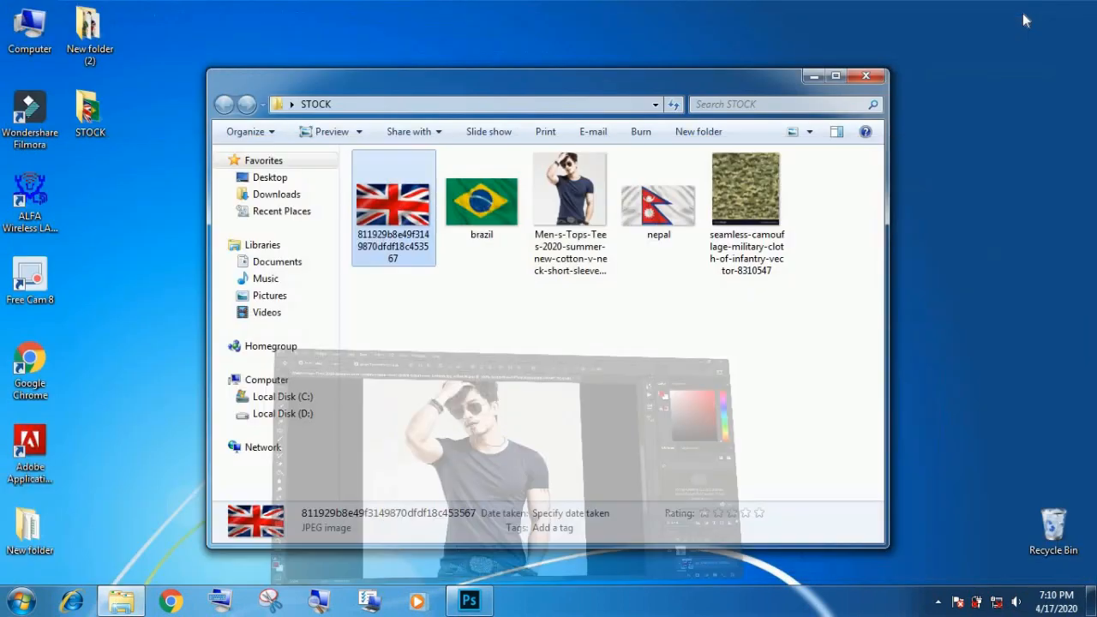
drag(482, 206, 579, 458)
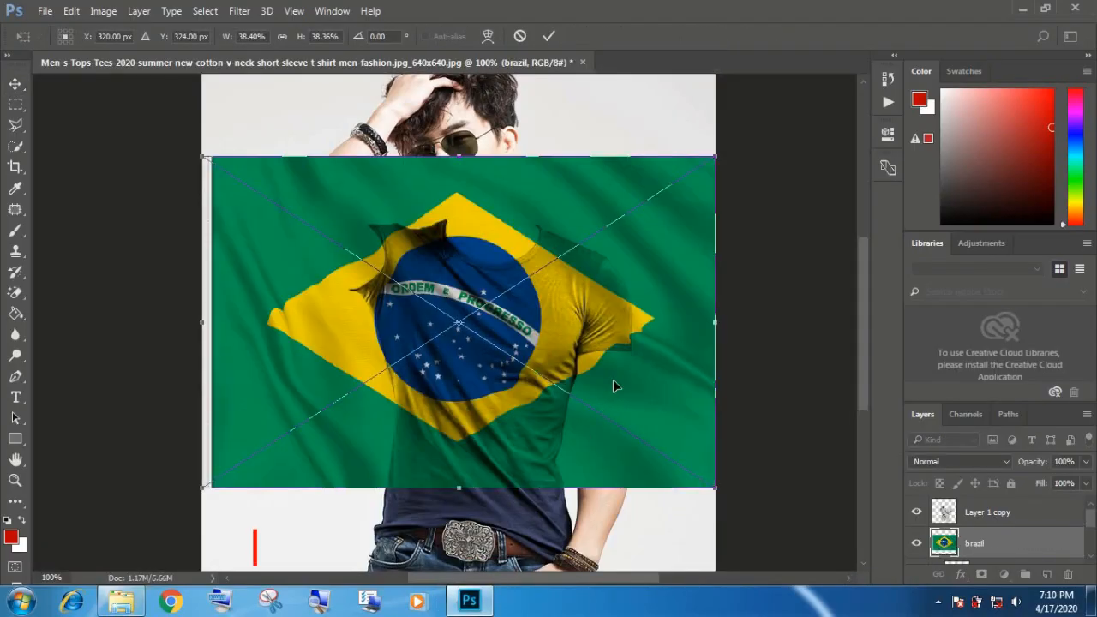
drag(614, 384, 641, 445)
click(551, 36)
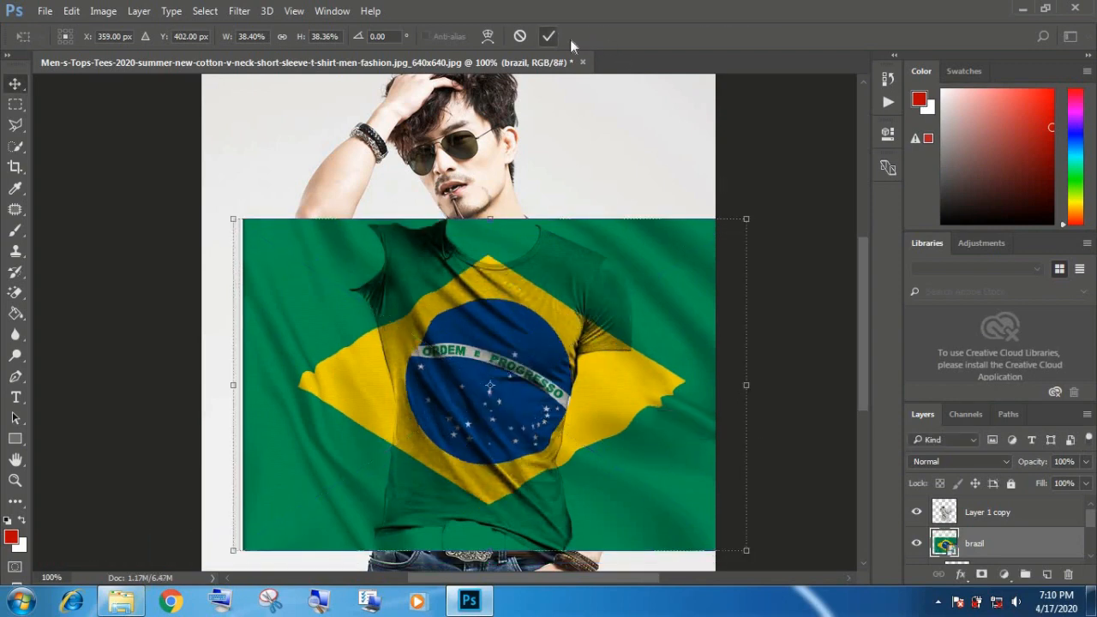
- Clip the brazil layer to the T-shirt with a clipping mask
right_click(1000, 538)
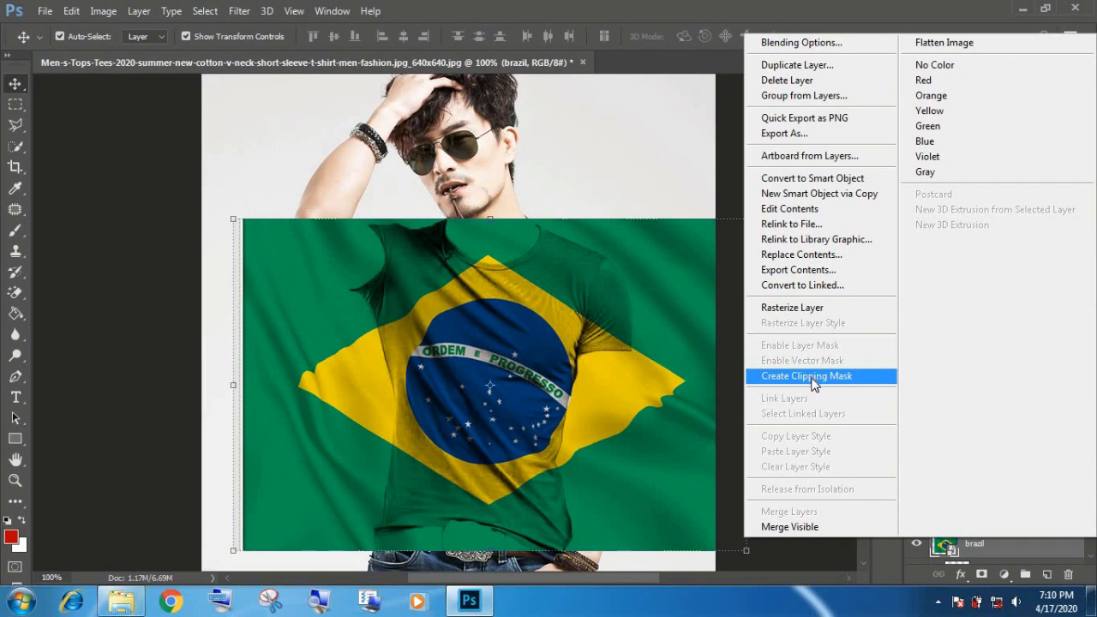
click(813, 381)
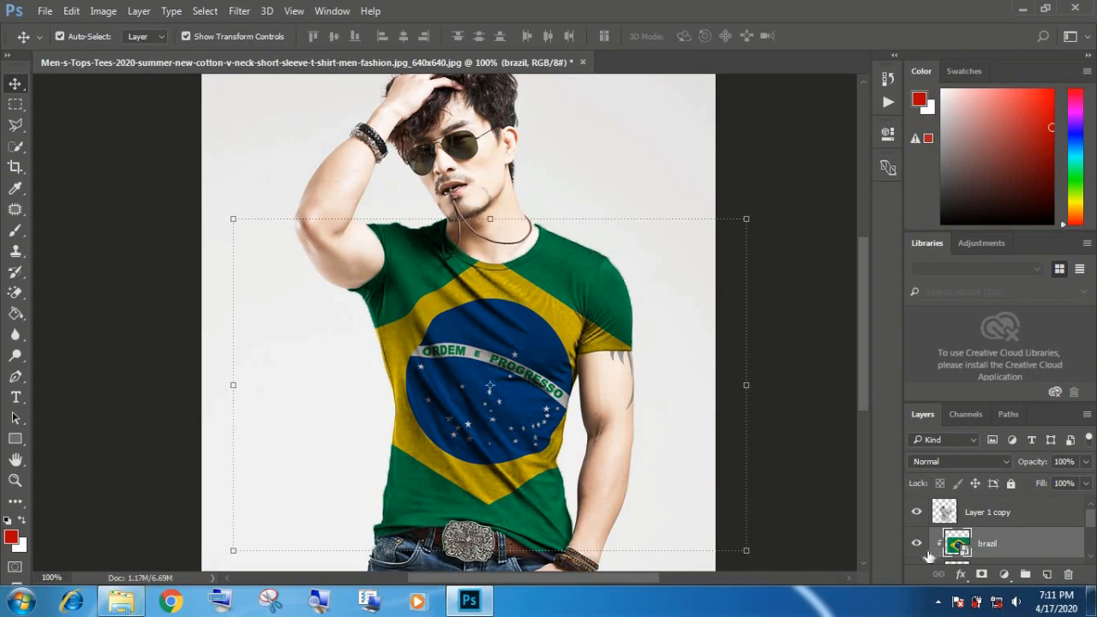
- Place the nepal image from the STOCK folder into the Photoshop document and enlarge it so the flag spans the shirt
click(1020, 11)
drag(665, 242, 487, 499)
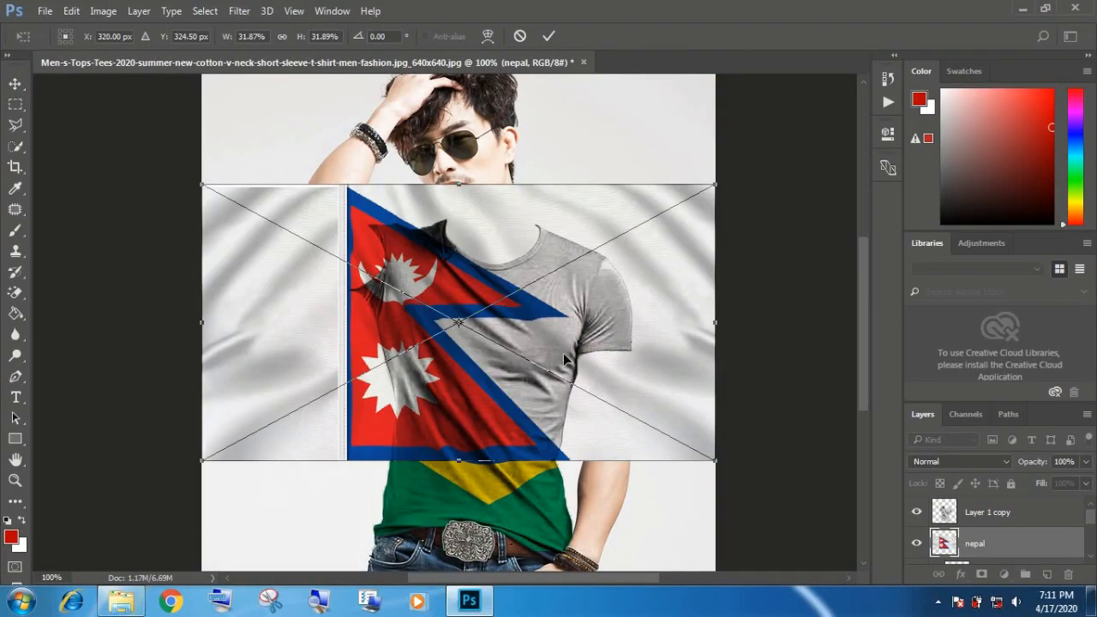
drag(454, 407, 477, 494)
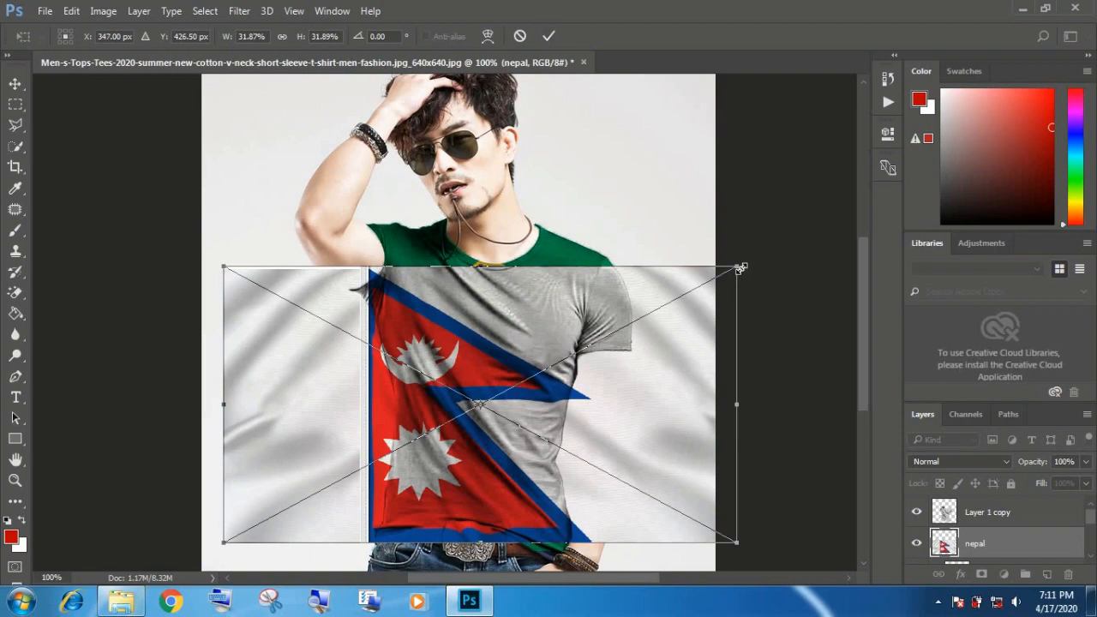
drag(737, 268, 796, 235)
drag(423, 366, 459, 319)
key(Return)
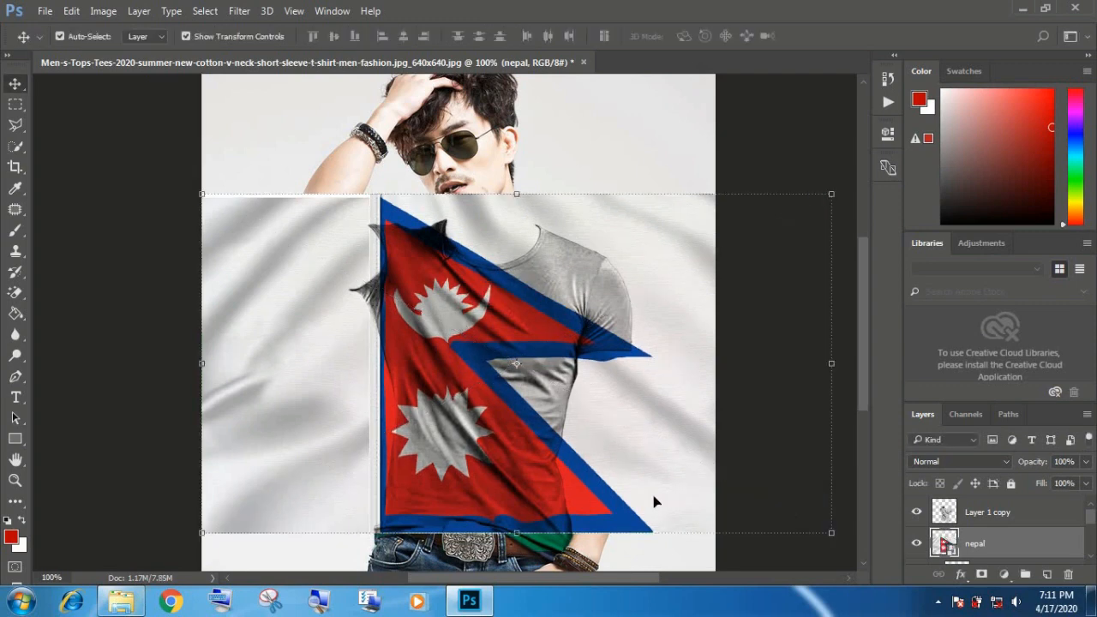
- Scale the nepal flag to 40.84% width and 40.85% height and position it at X 392 px, Y 388 px
drag(835, 537, 844, 546)
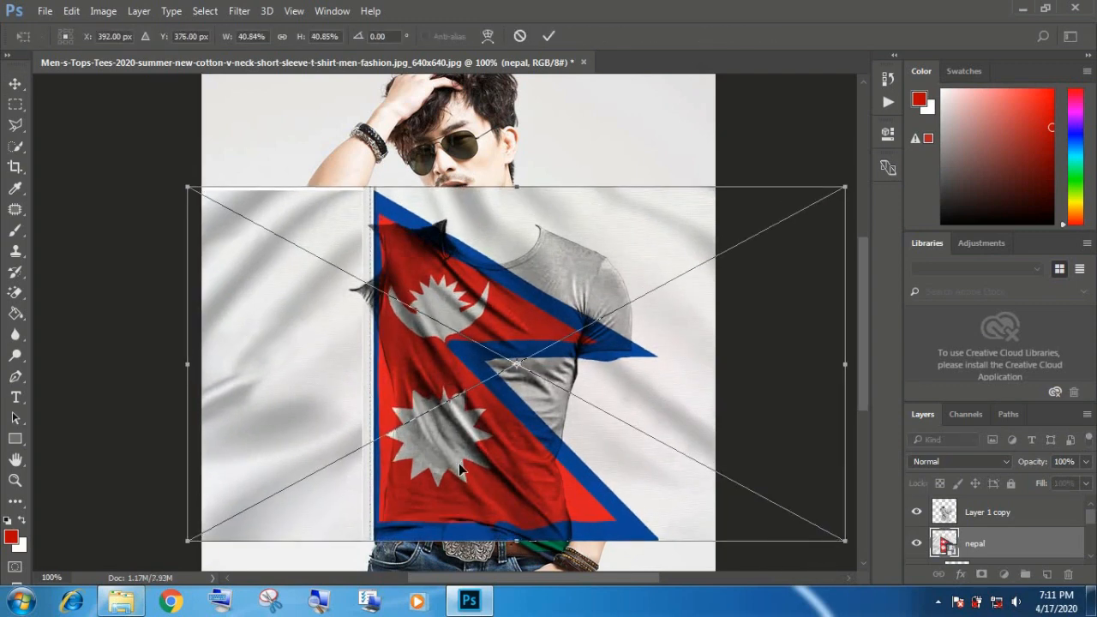
drag(459, 463, 458, 468)
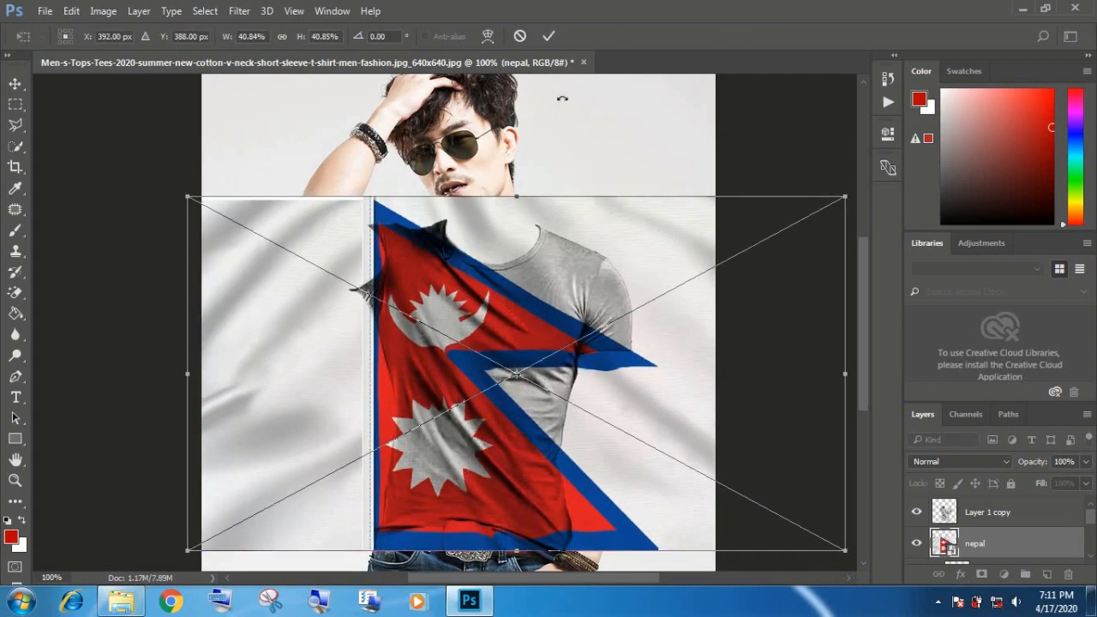
click(548, 35)
- Hide the brazil layer and clip the nepal layer to the T-shirt with a clipping mask
scroll(1002, 553, down, 1)
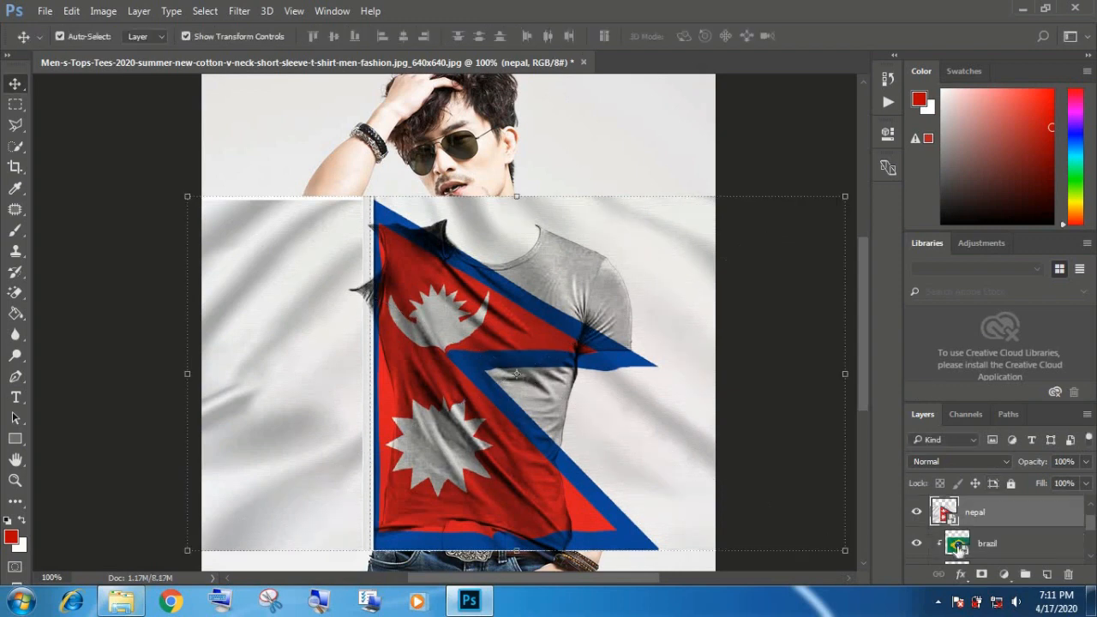
right_click(977, 511)
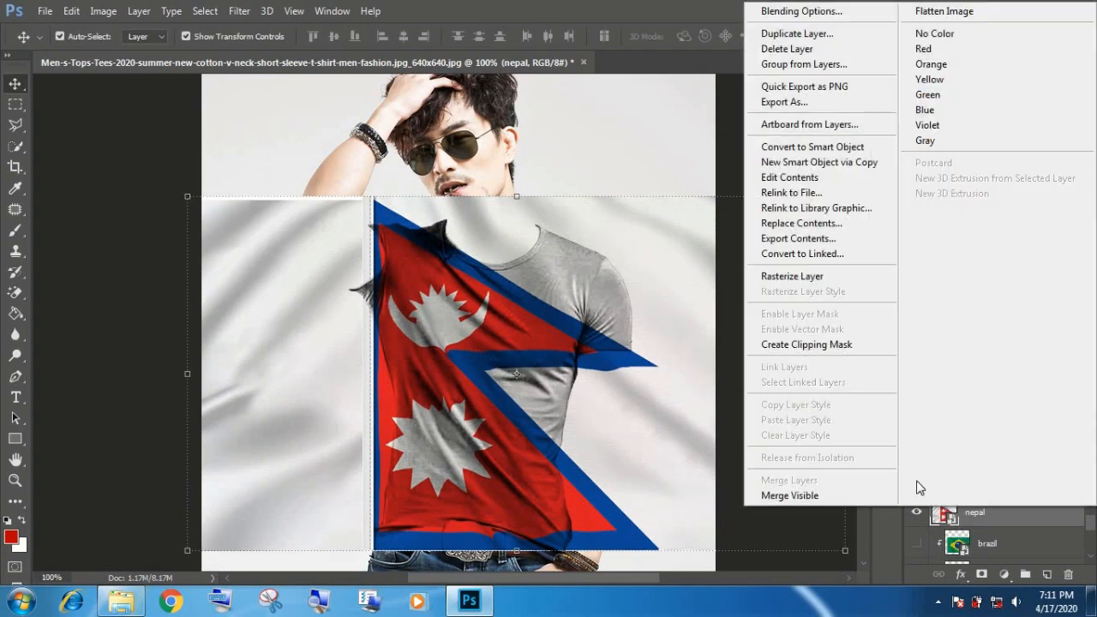
click(806, 344)
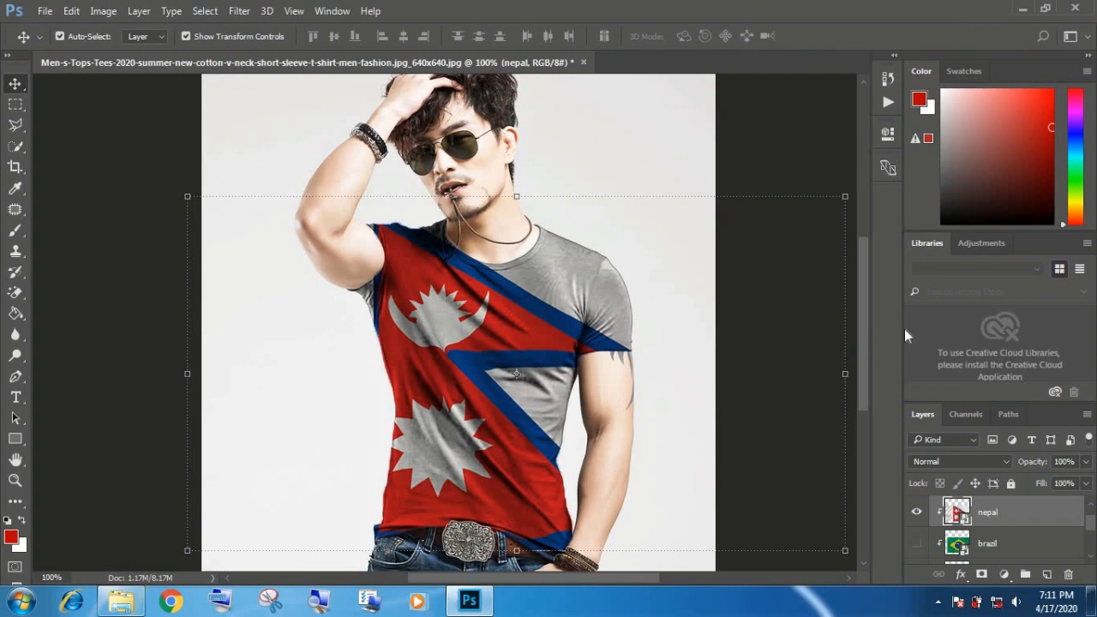
- Hide the nepal layer and place the seamless camouflage image from the STOCK folder over the shirt at 42.70% width and 42.67% height
click(914, 519)
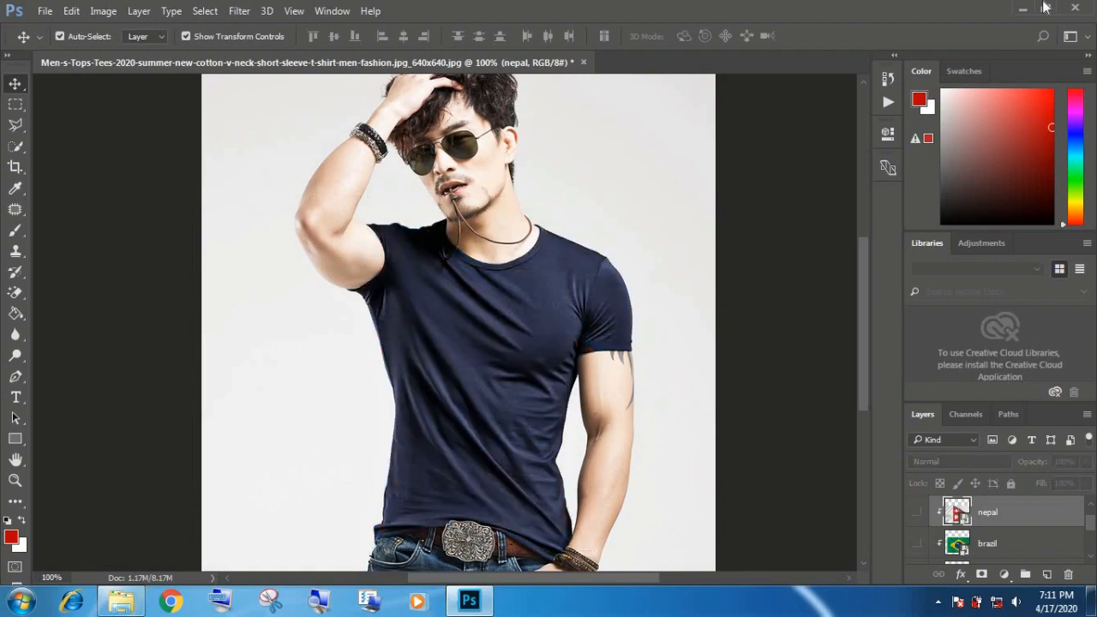
click(1022, 8)
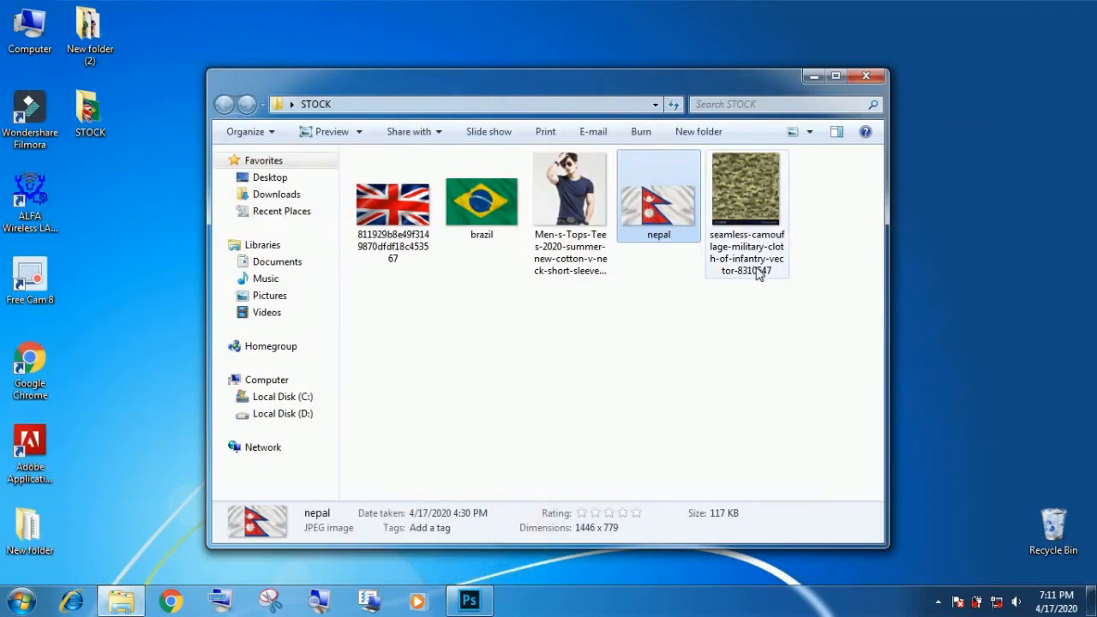
drag(748, 240, 661, 514)
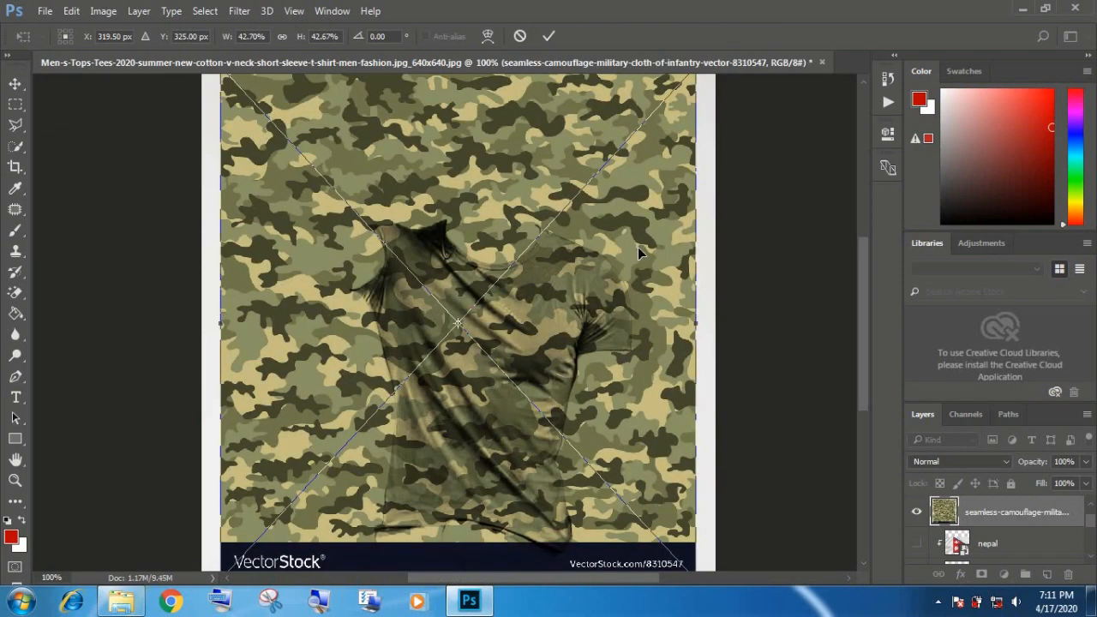
click(548, 36)
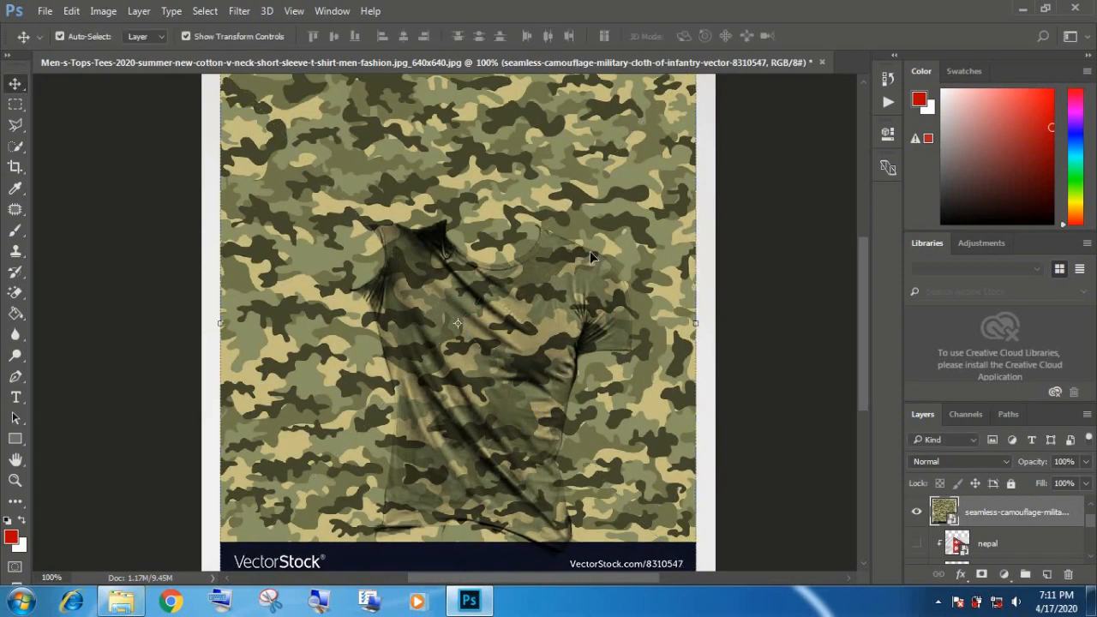
- Undo the accidental move on the canvas and clip the camouflage layer to the T-shirt with a clipping mask
mouse_move(595, 273)
mouse_down()
mouse_move(603, 300)
mouse_move(598, 285)
mouse_up()
key(ctrl+z)
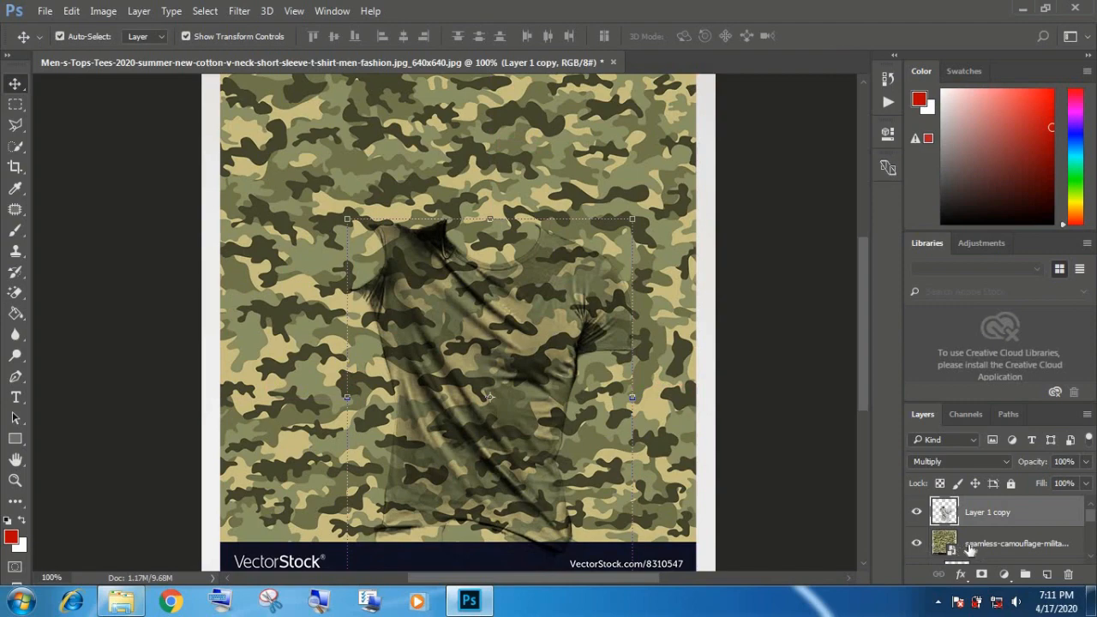
right_click(969, 547)
click(806, 443)
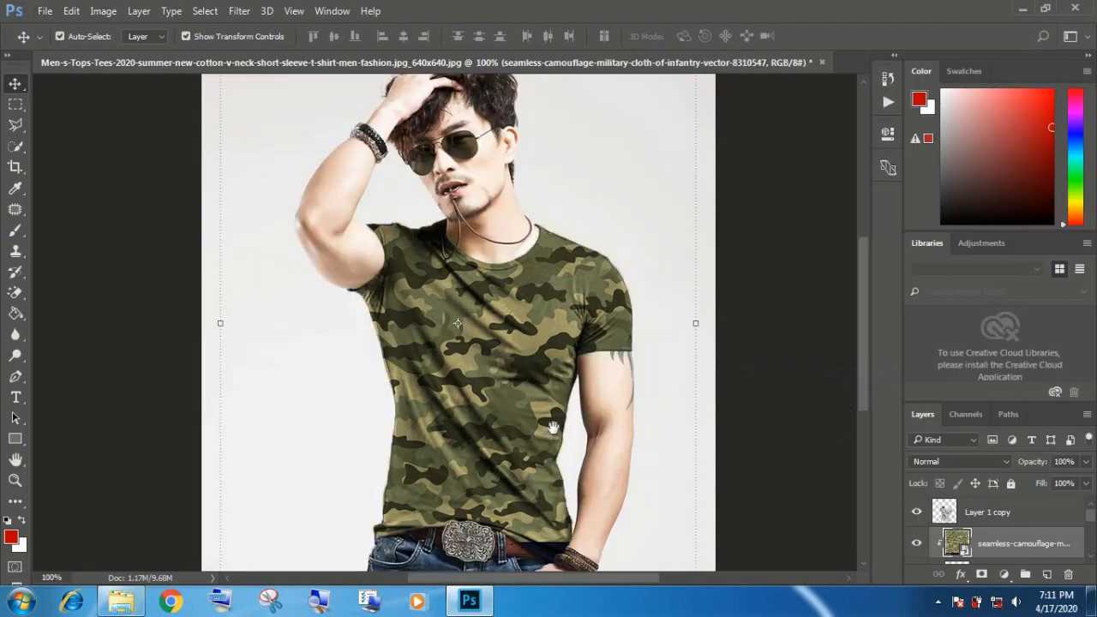
key(ctrl+minus)
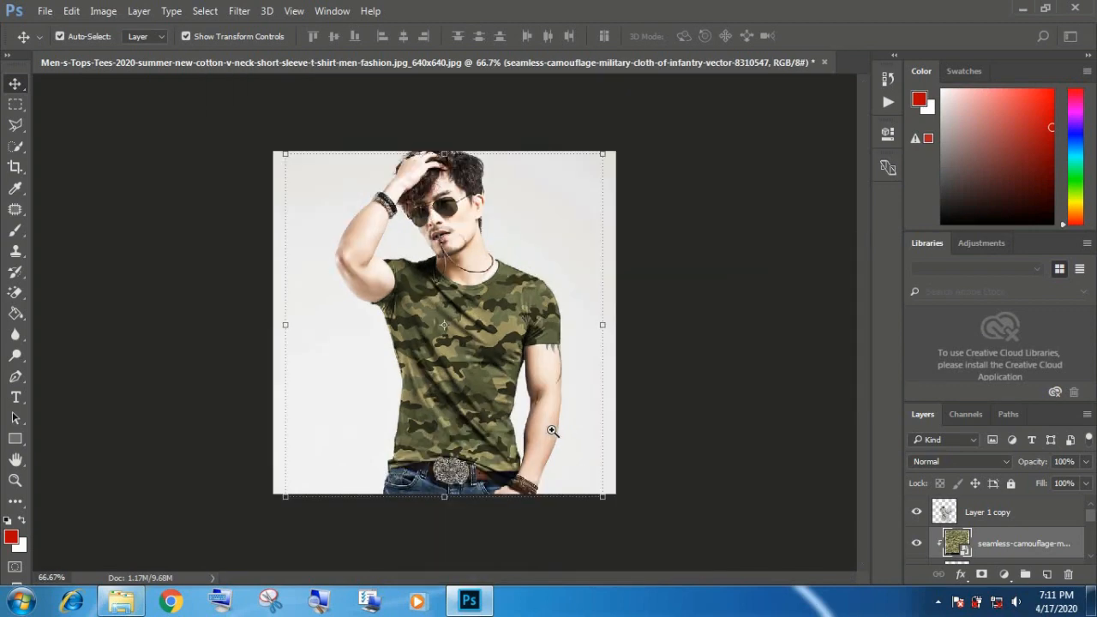
ctrl+click(535, 344)
drag(538, 344, 639, 324)
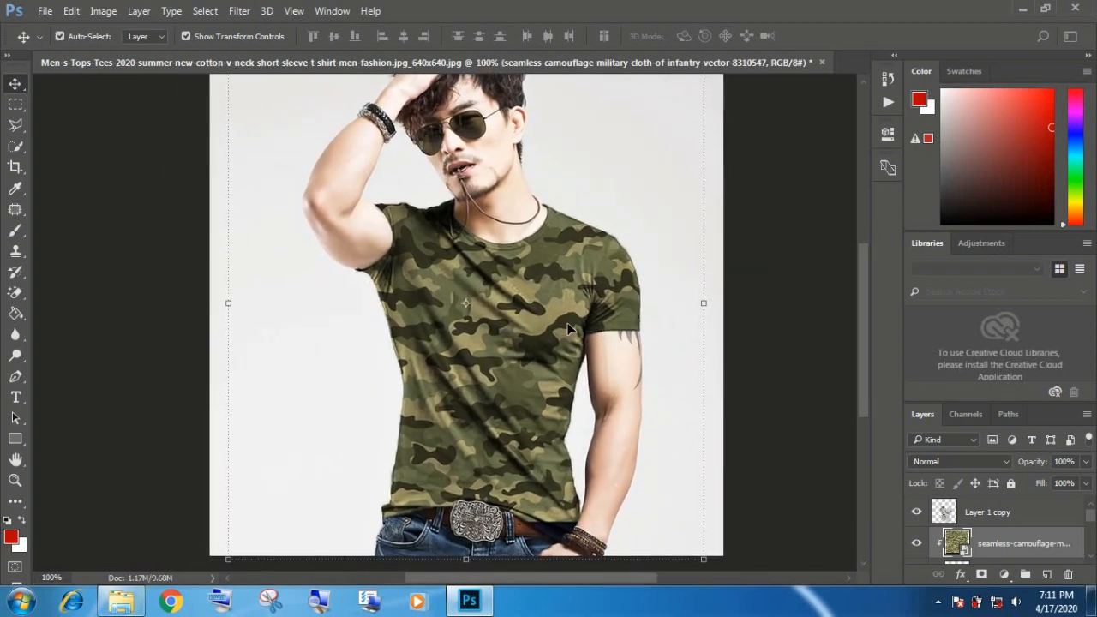
- Close the STOCK folder and open image 1 from the desktop's New folder (2) in Windows Photo Viewer
click(1023, 9)
click(866, 78)
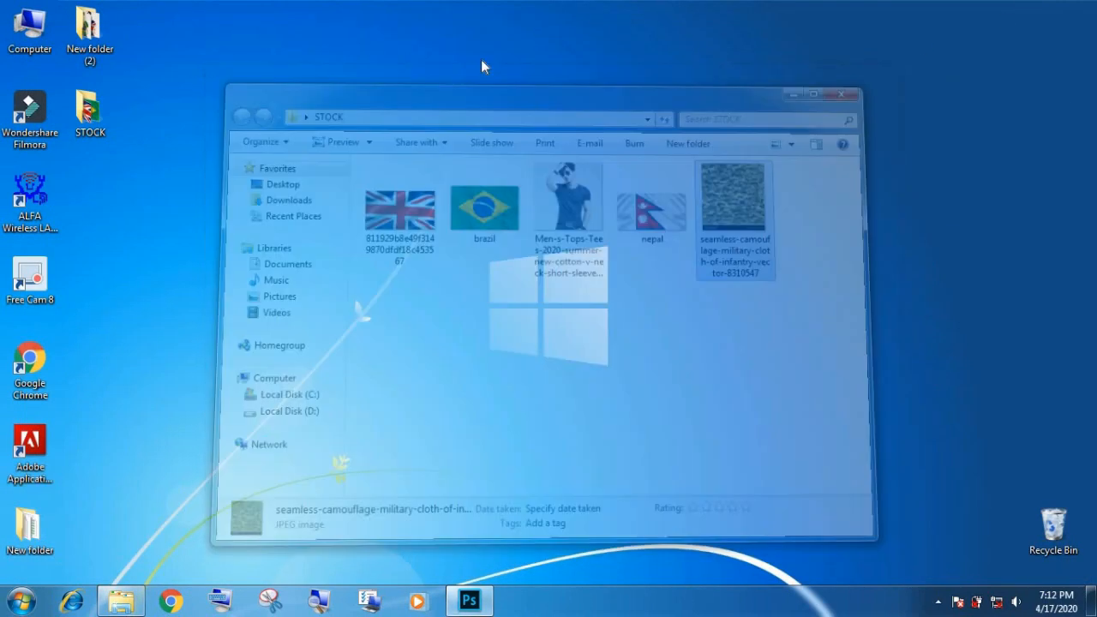
double_click(90, 30)
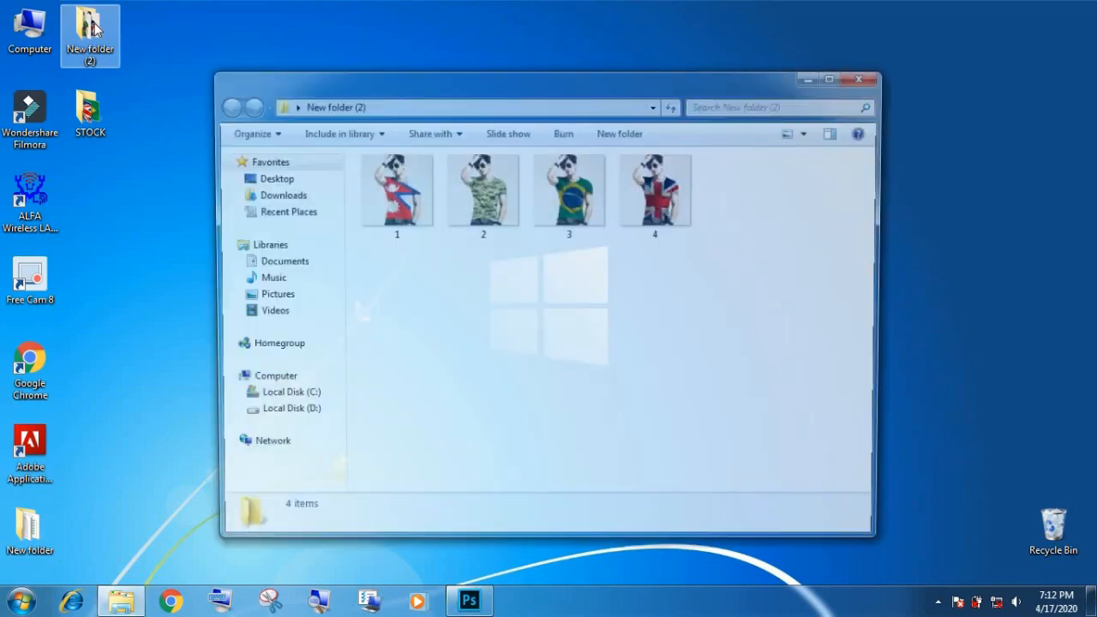
click(420, 203)
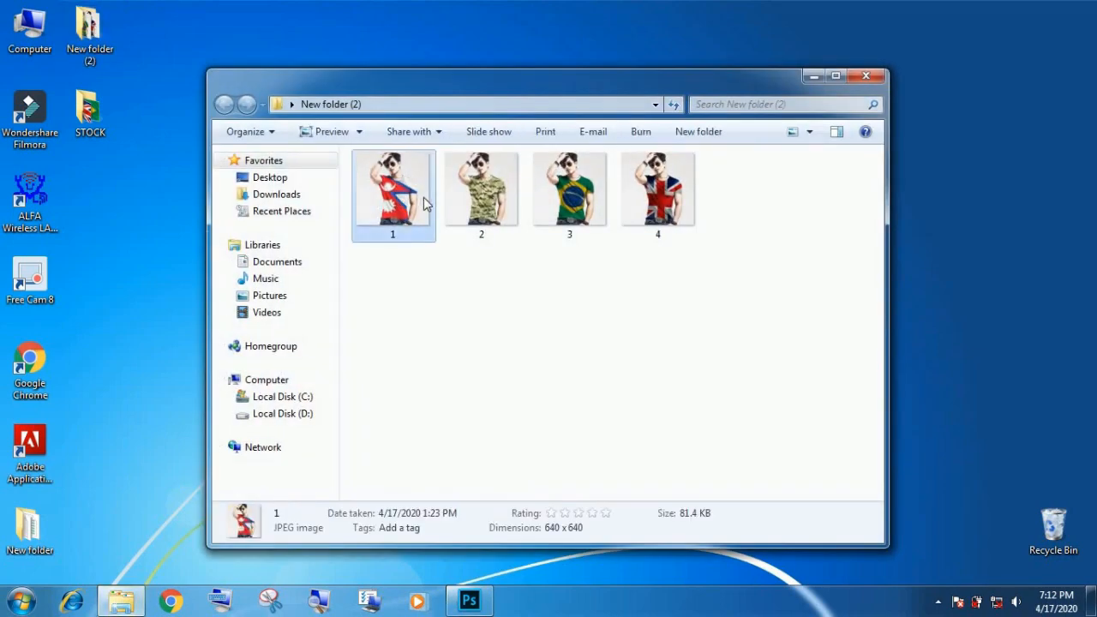
right_click(424, 203)
click(455, 208)
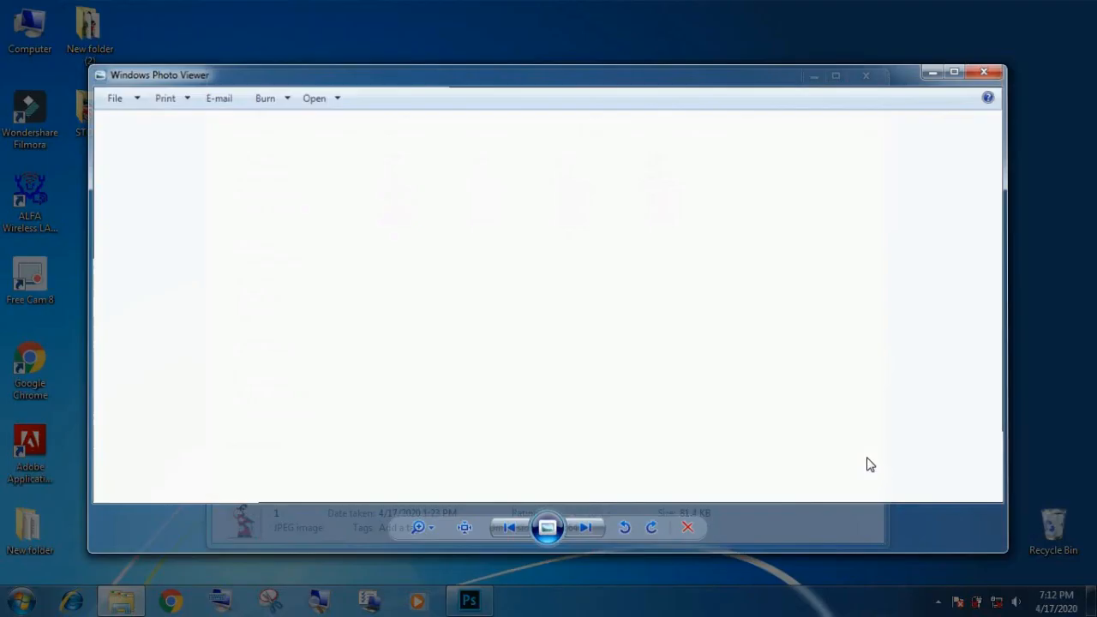